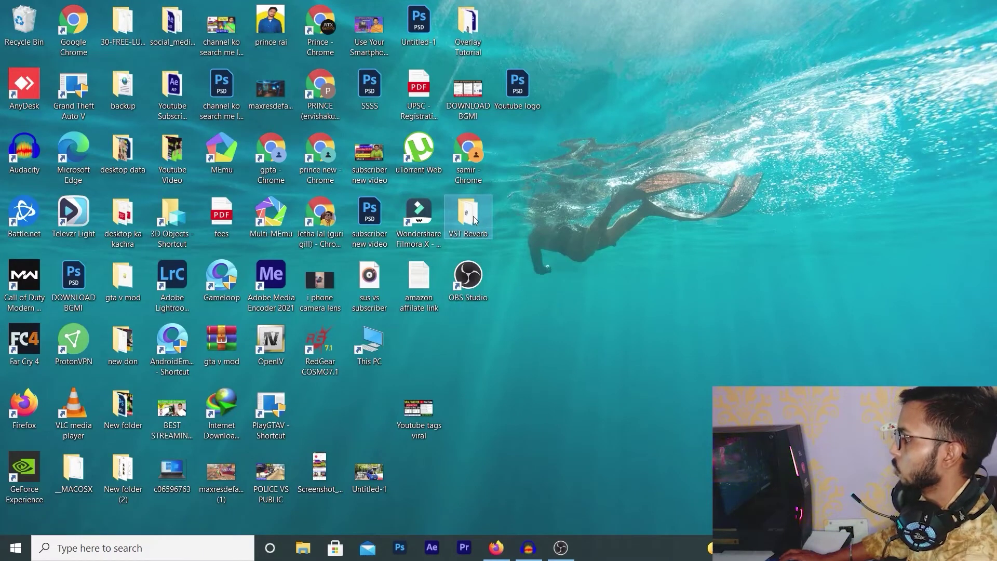
- Open the VST Reverb folder on the desktop and run the installer_vst_64 package, allowing the file to run
{"action": "double_click", "coordinate": [473, 219]}
{"action": "left_click", "coordinate": [473, 218]}
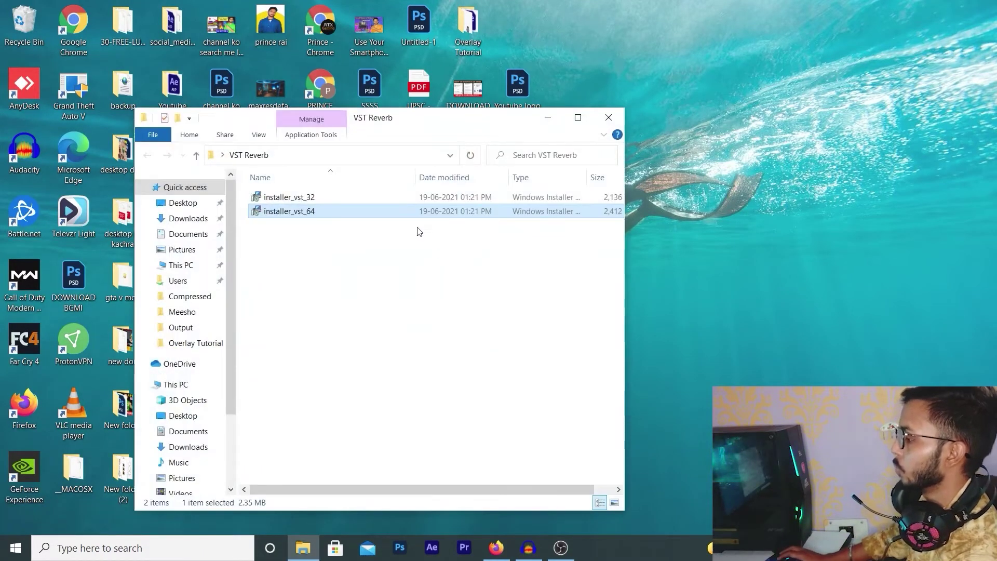
{"action": "double_click", "coordinate": [313, 211]}
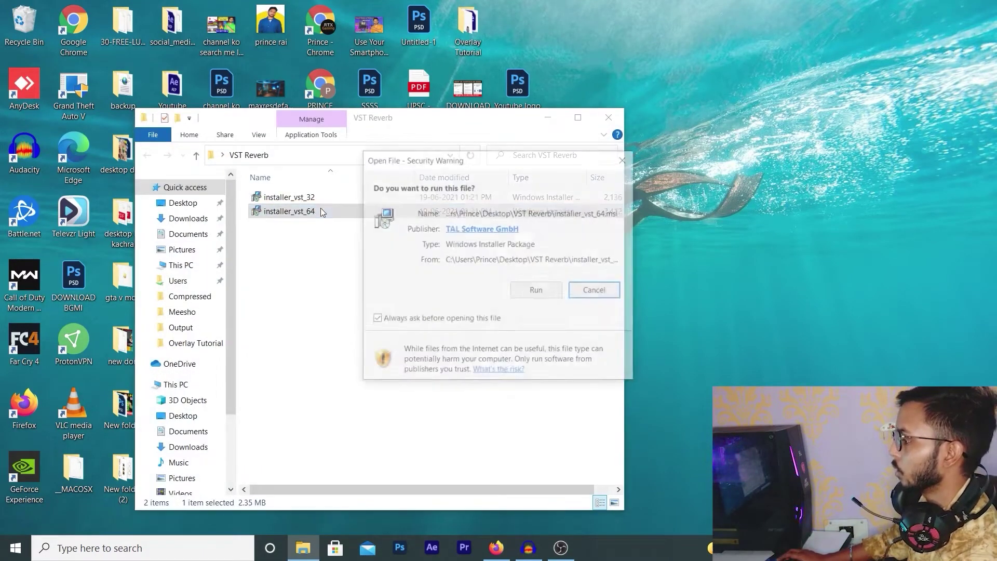
{"action": "left_click", "coordinate": [519, 293]}
- Accept the license agreement and install TAL-Reverb-4 (64bit) to the default C:\Program Files\Steinberg\VstPlugins\ folder, finishing the setup wizard
{"action": "left_click", "coordinate": [567, 375]}
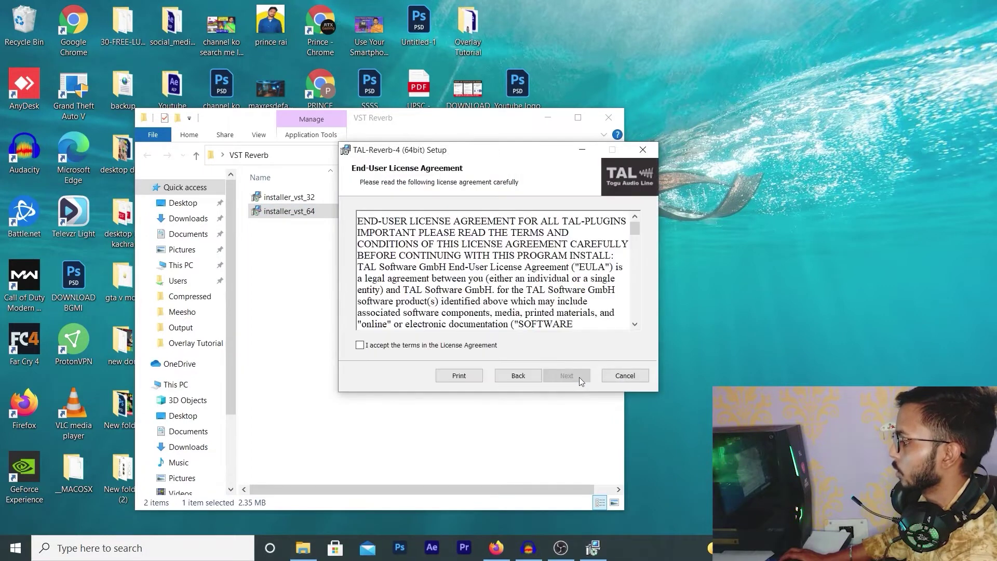
{"action": "left_click", "coordinate": [404, 345]}
{"action": "left_click", "coordinate": [565, 379]}
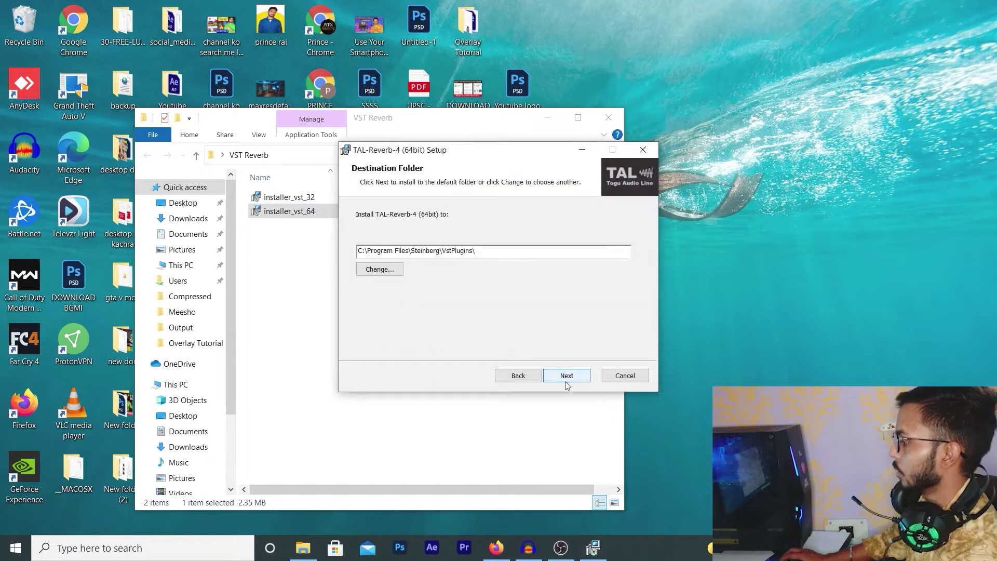
{"action": "left_click", "coordinate": [567, 376]}
{"action": "left_click", "coordinate": [553, 375]}
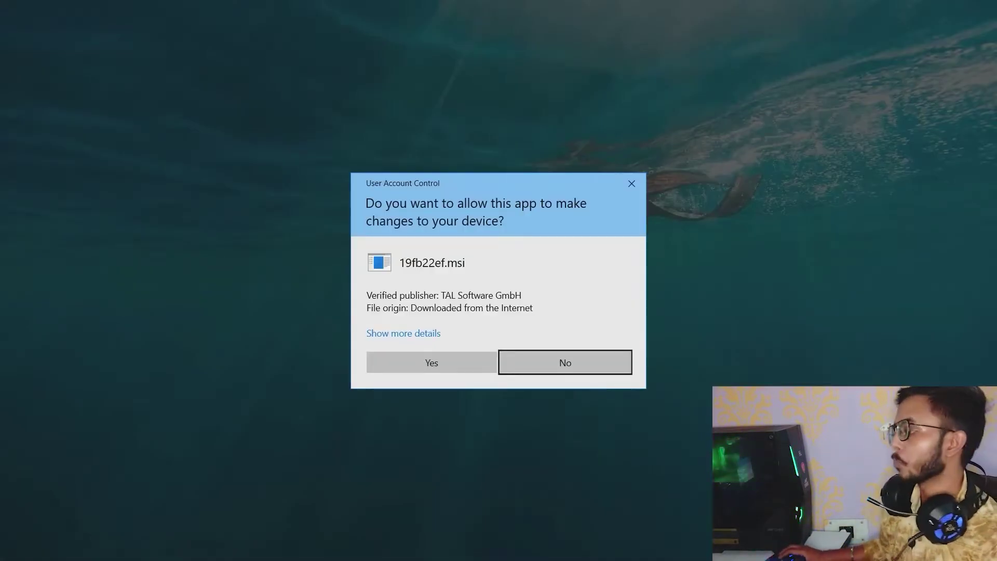
{"action": "left_click", "coordinate": [432, 362]}
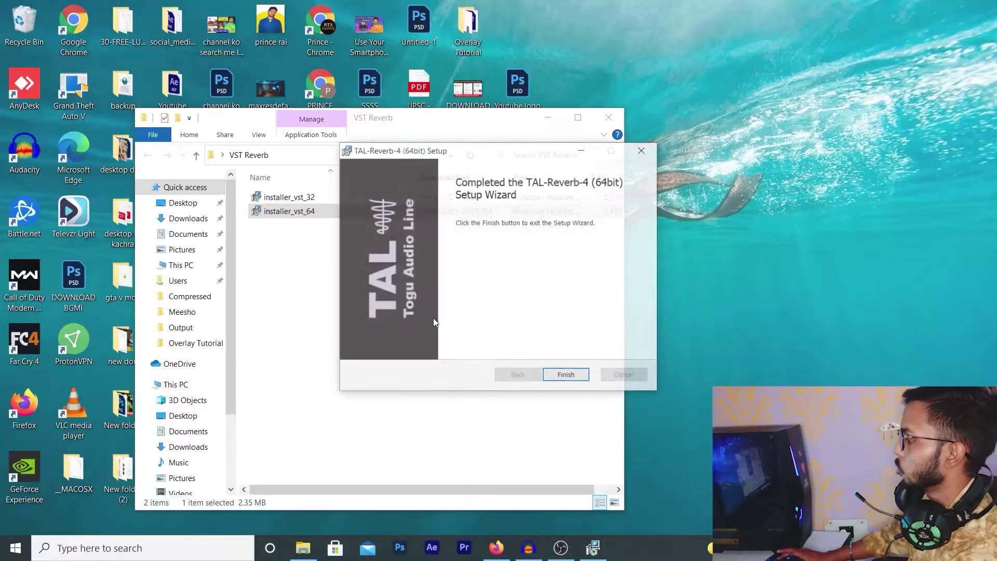
{"action": "left_click", "coordinate": [566, 376]}
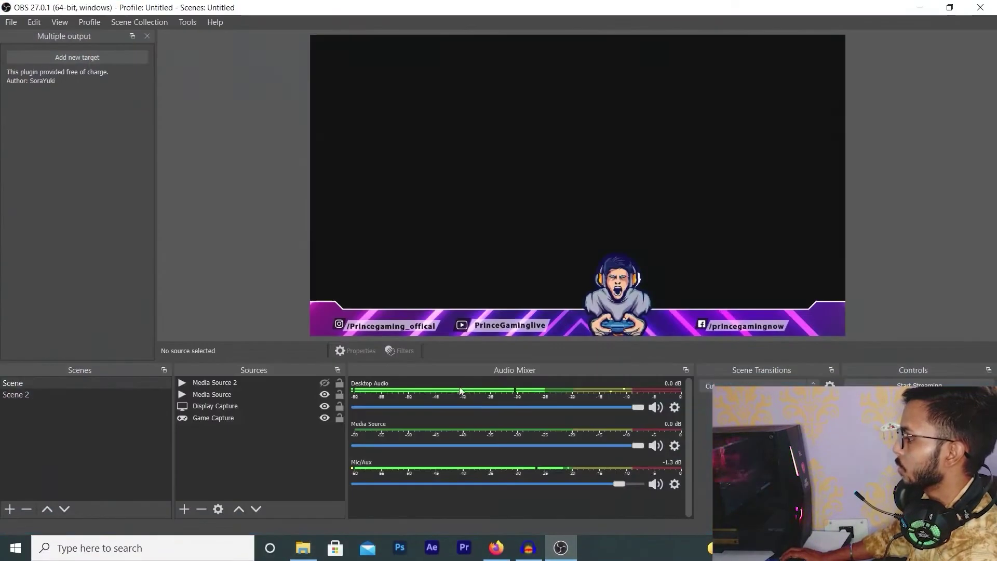
- In the advanced audio properties, set audio monitoring for Mic/Aux to Monitor Only (mute output)
{"action": "left_click", "coordinate": [674, 484]}
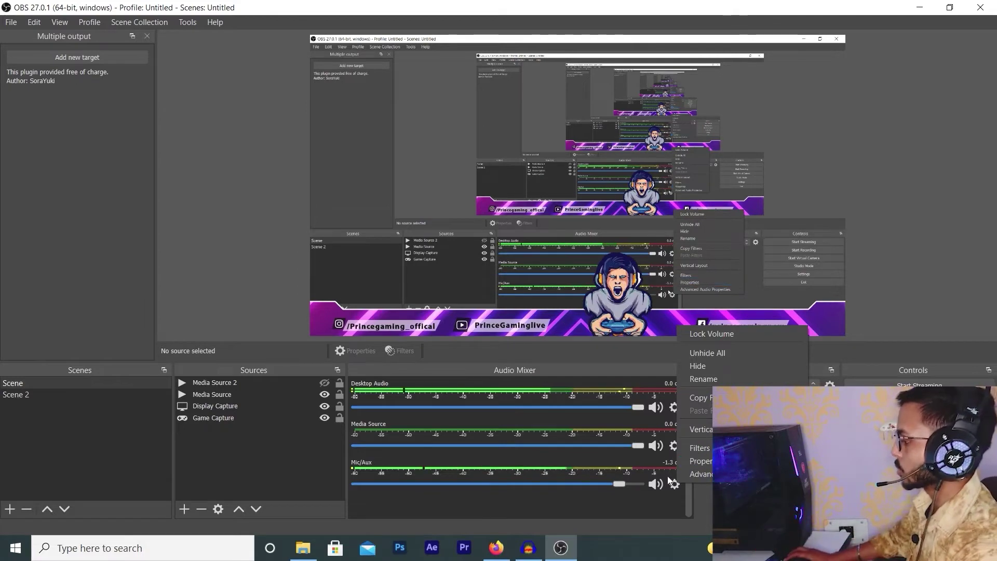
{"action": "left_click", "coordinate": [701, 474]}
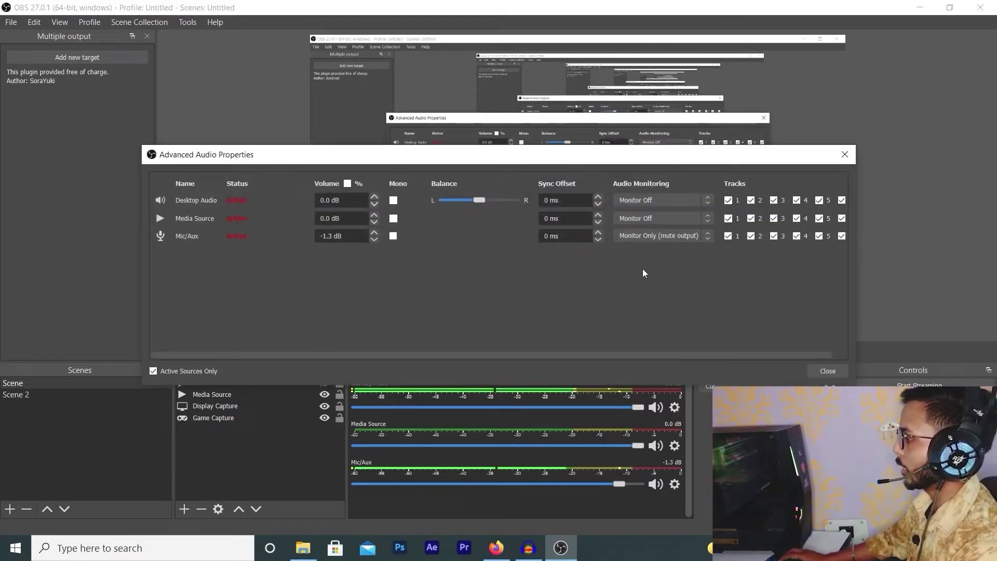
{"action": "left_click", "coordinate": [677, 235]}
{"action": "left_click", "coordinate": [672, 250]}
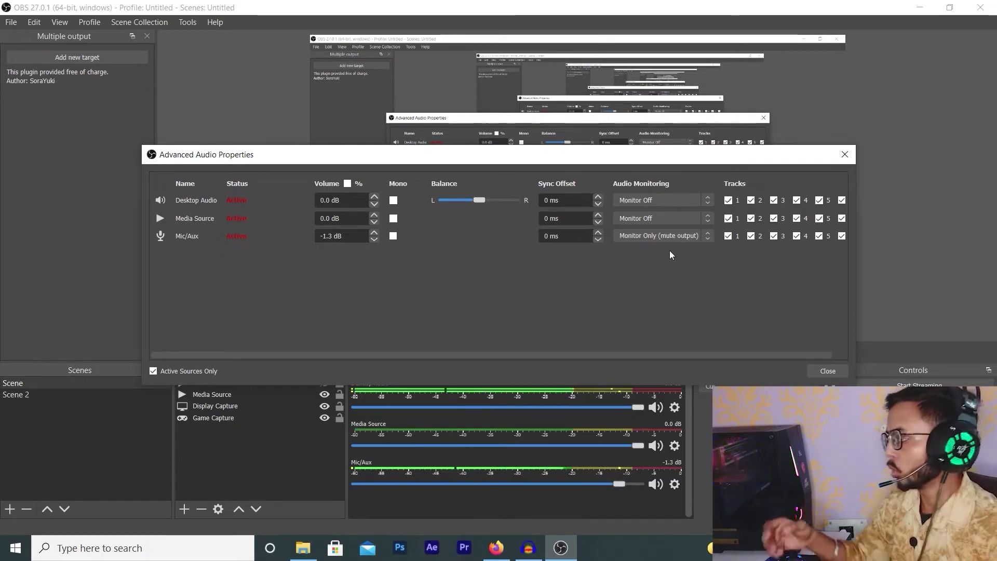
{"action": "left_click", "coordinate": [821, 370]}
- Check which microphone device is assigned in the Mic/Aux properties
{"action": "left_click", "coordinate": [675, 484]}
{"action": "left_click", "coordinate": [690, 462]}
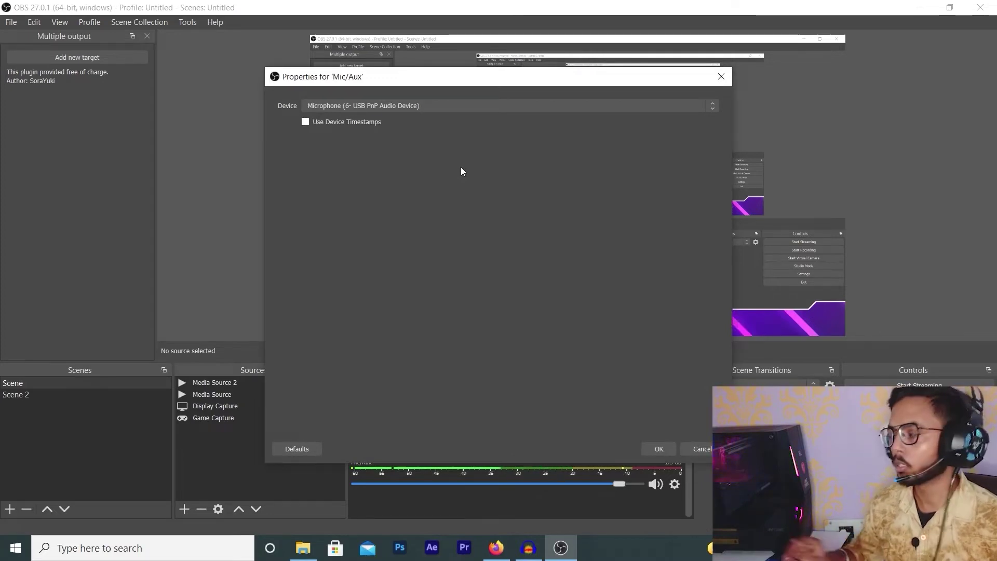
{"action": "left_click", "coordinate": [690, 448]}
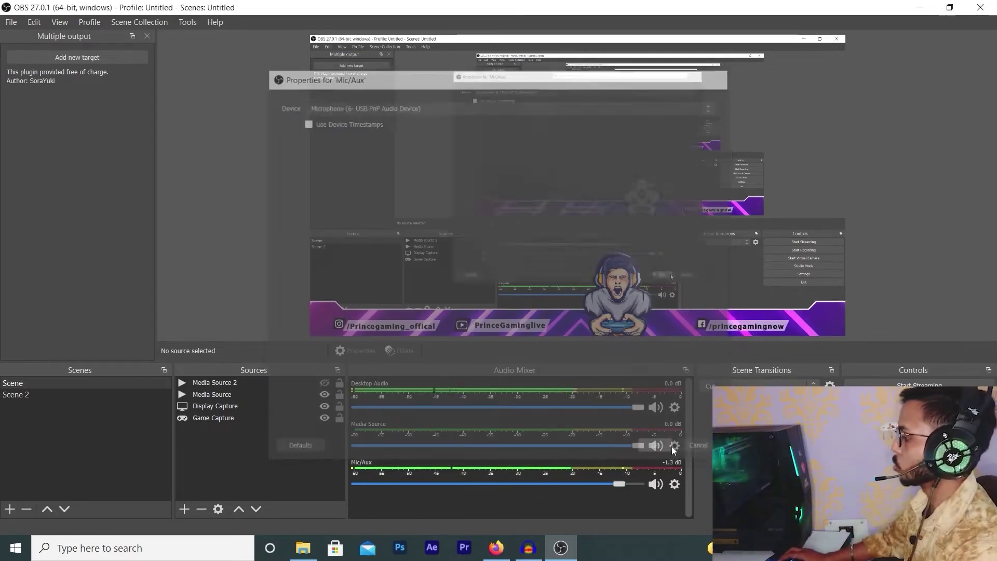
- Add a Noise Suppression filter to Mic/Aux using the RNNoise (good quality, more CPU usage) method, with the filters window made smaller
{"action": "left_click", "coordinate": [674, 484]}
{"action": "left_click", "coordinate": [695, 445]}
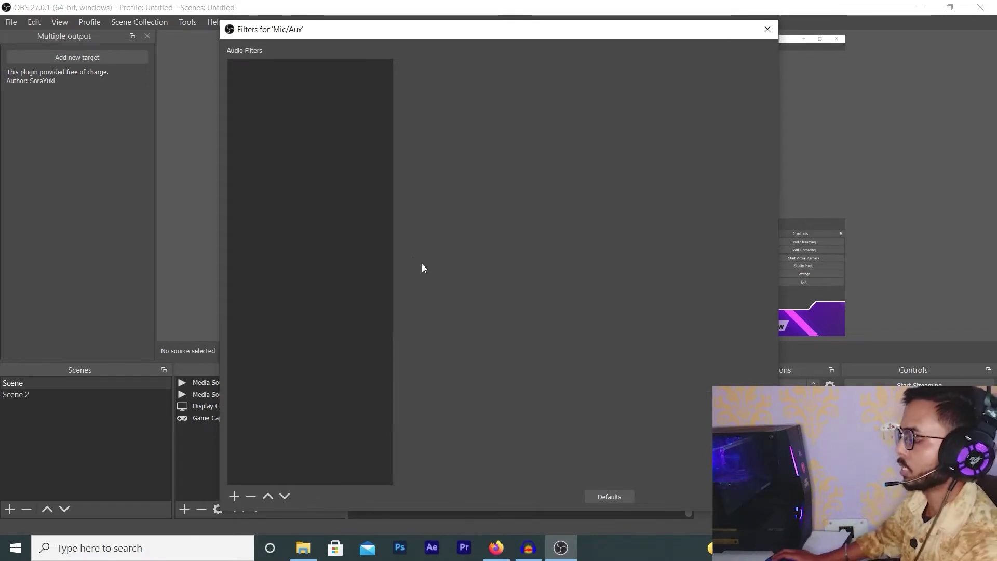
{"action": "left_click_drag", "start_coordinate": [778, 510], "coordinate": [720, 341]}
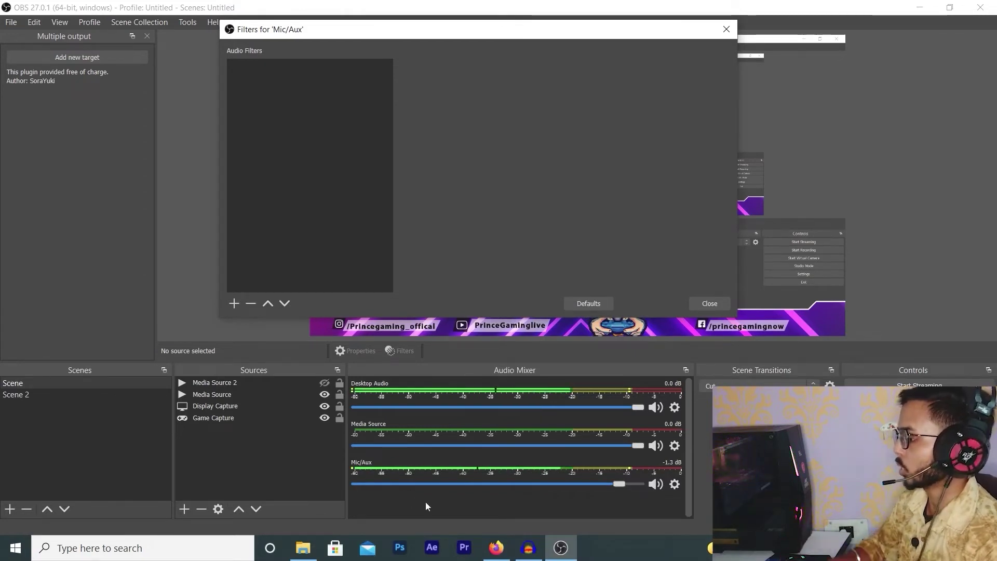
{"action": "left_click", "coordinate": [234, 303]}
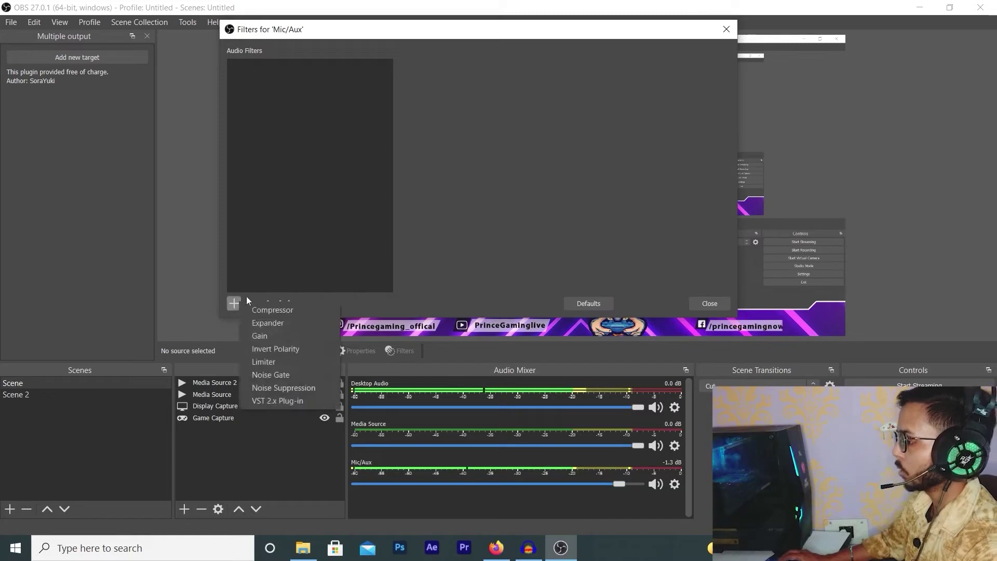
{"action": "left_click", "coordinate": [283, 386]}
{"action": "left_click", "coordinate": [453, 197]}
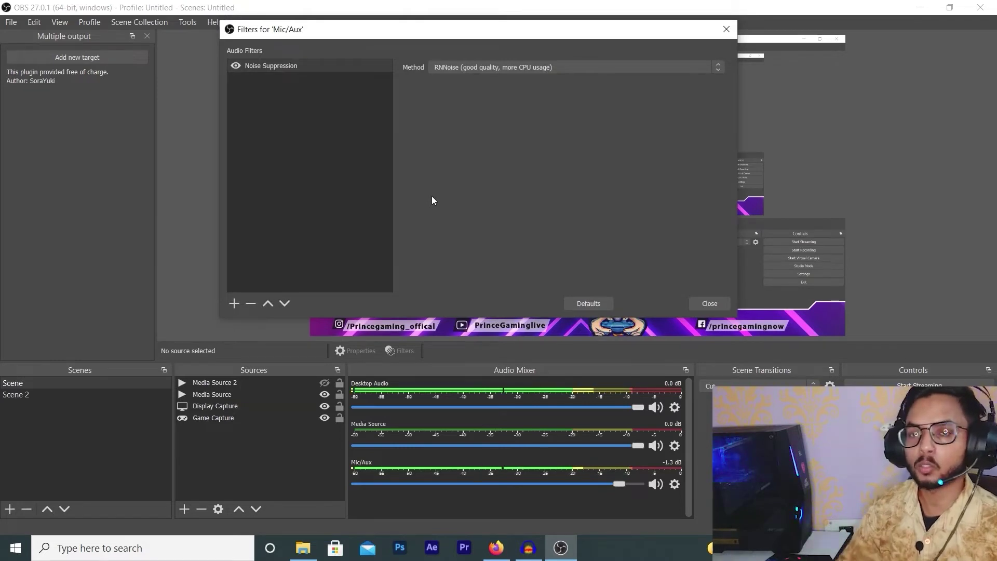
{"action": "left_click", "coordinate": [486, 68]}
{"action": "left_click", "coordinate": [481, 86]}
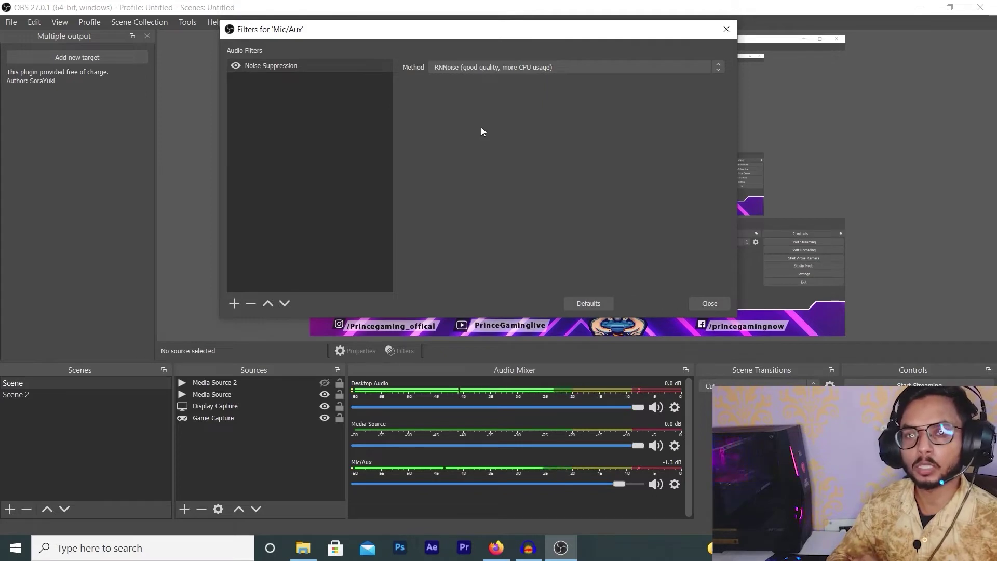
- Add a Compressor filter to Mic/Aux with the default name and settings
{"action": "left_click", "coordinate": [233, 303]}
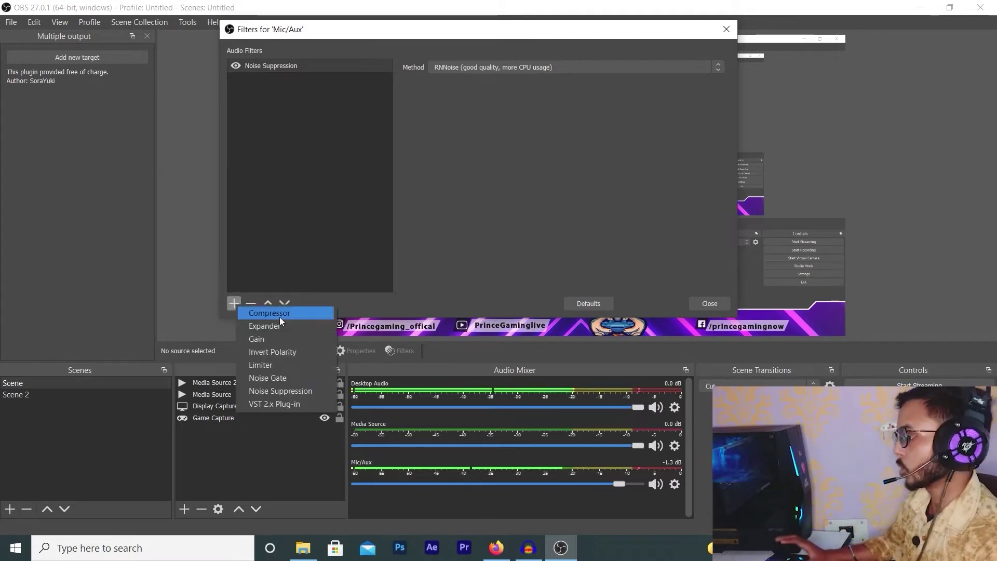
{"action": "left_click", "coordinate": [280, 317]}
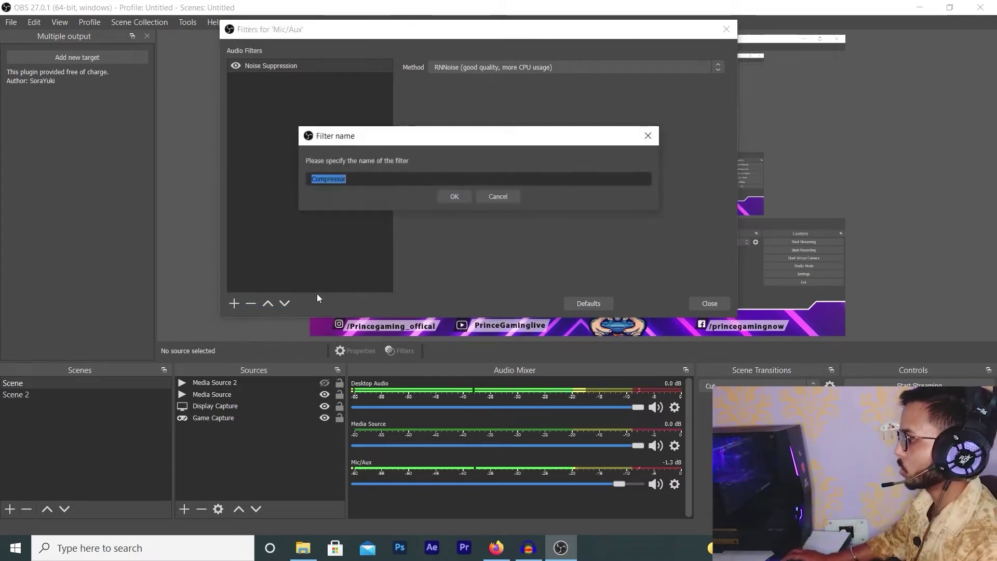
{"action": "left_click", "coordinate": [444, 201]}
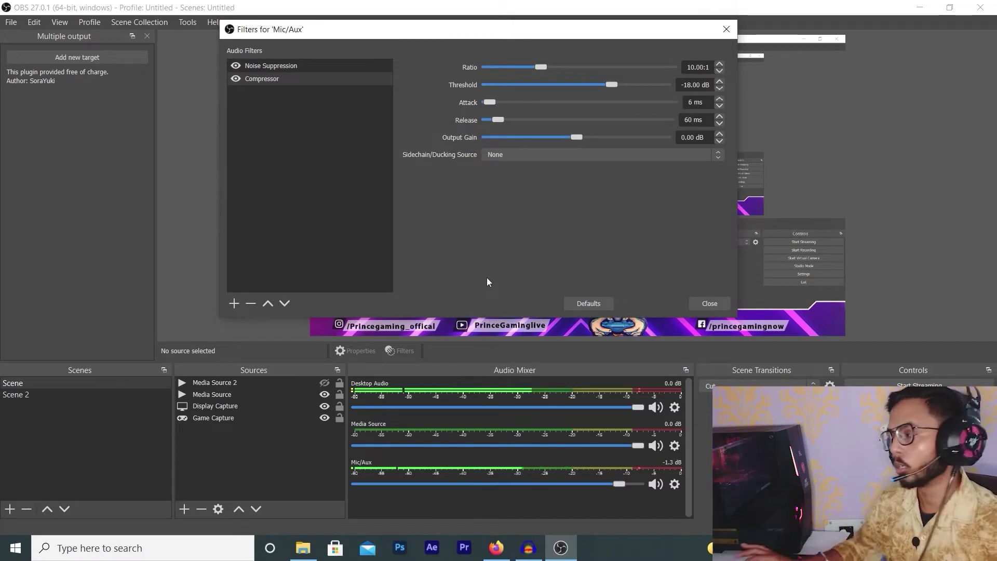
- Add a Gain filter to Mic/Aux and set its gain to 3.10 dB
{"action": "left_click", "coordinate": [234, 304]}
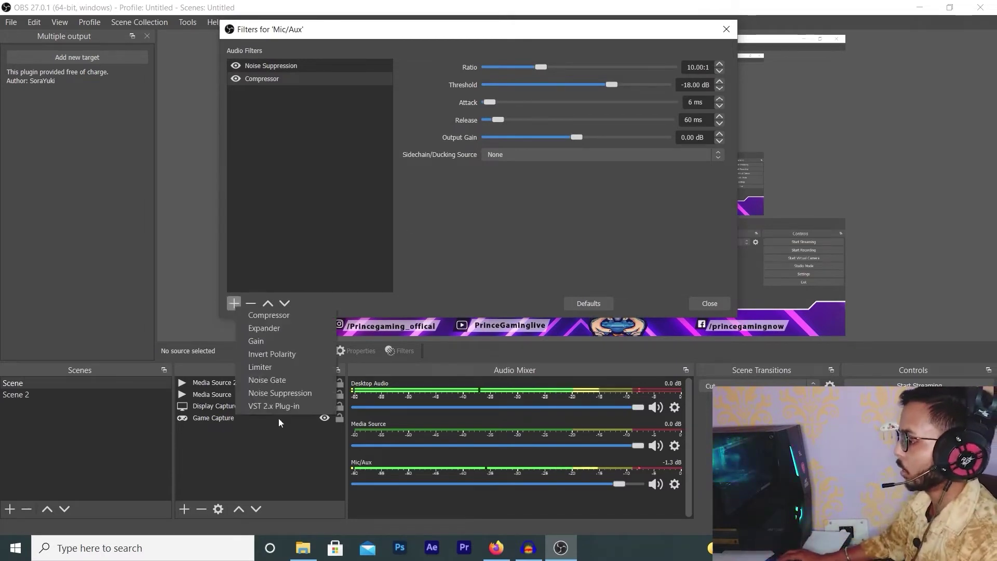
{"action": "left_click", "coordinate": [289, 339]}
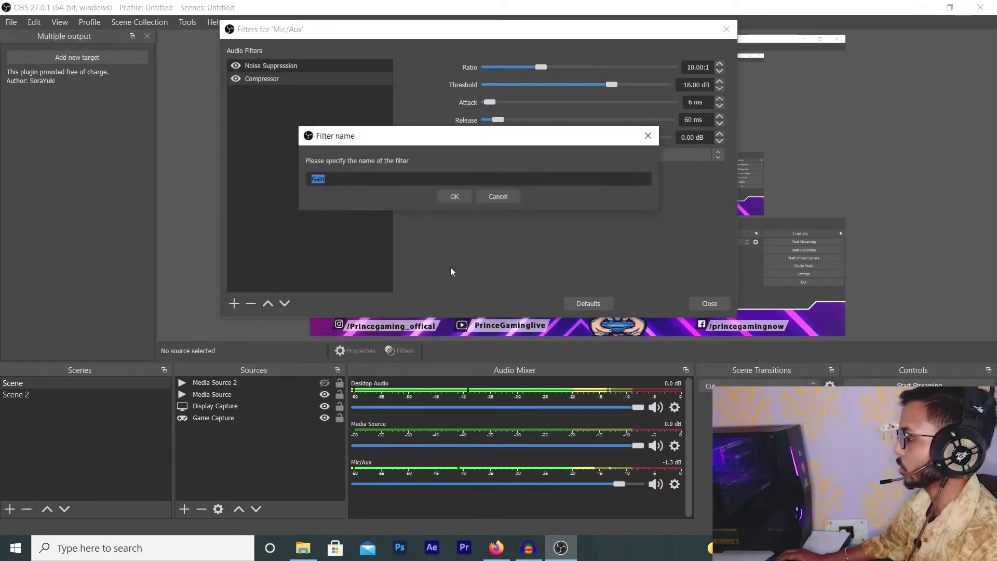
{"action": "left_click", "coordinate": [453, 198]}
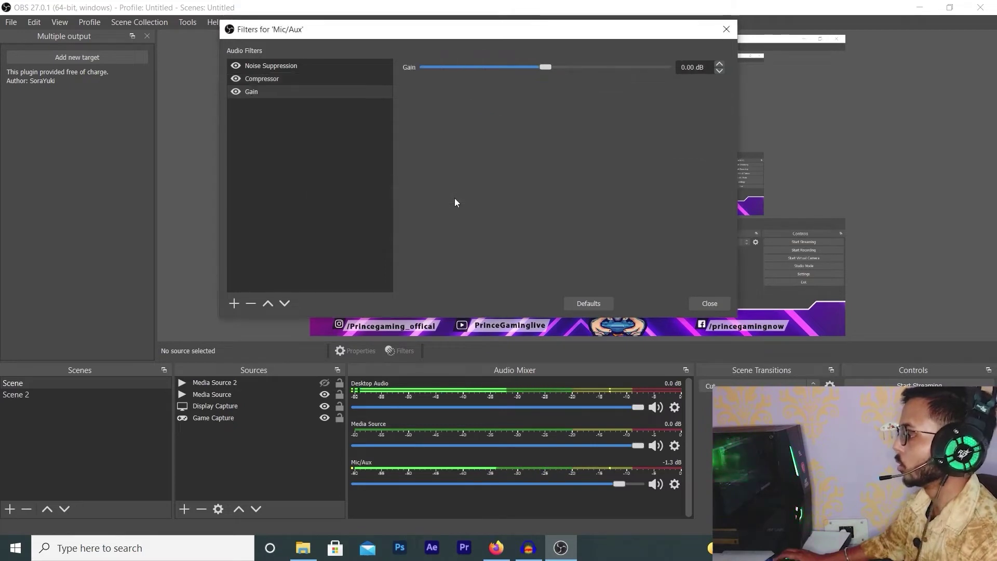
{"action": "left_click_drag", "start_coordinate": [548, 70], "coordinate": [558, 69]}
- Add a Limiter filter to Mic/Aux with the default name and settings
{"action": "left_click", "coordinate": [234, 302]}
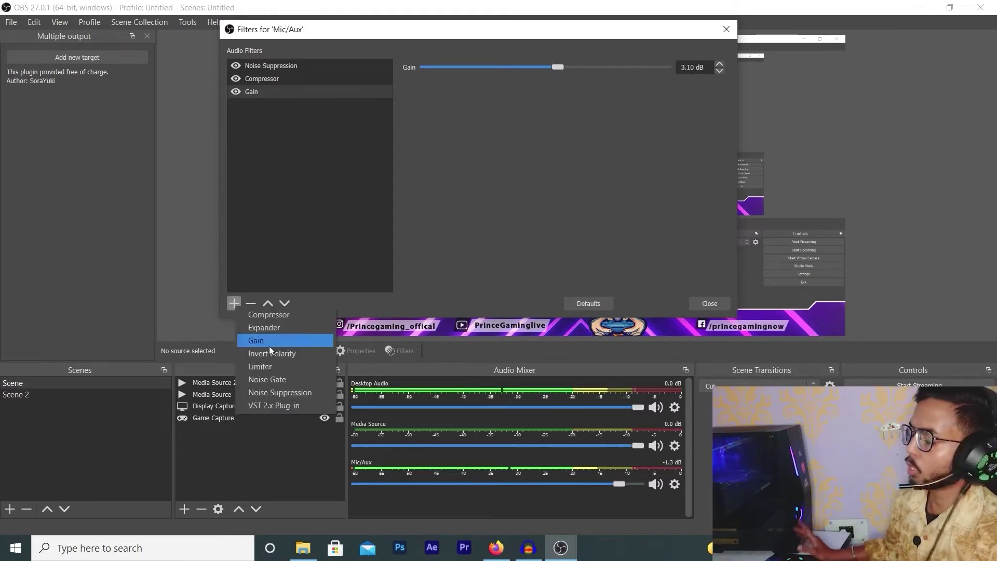
{"action": "left_click", "coordinate": [269, 367]}
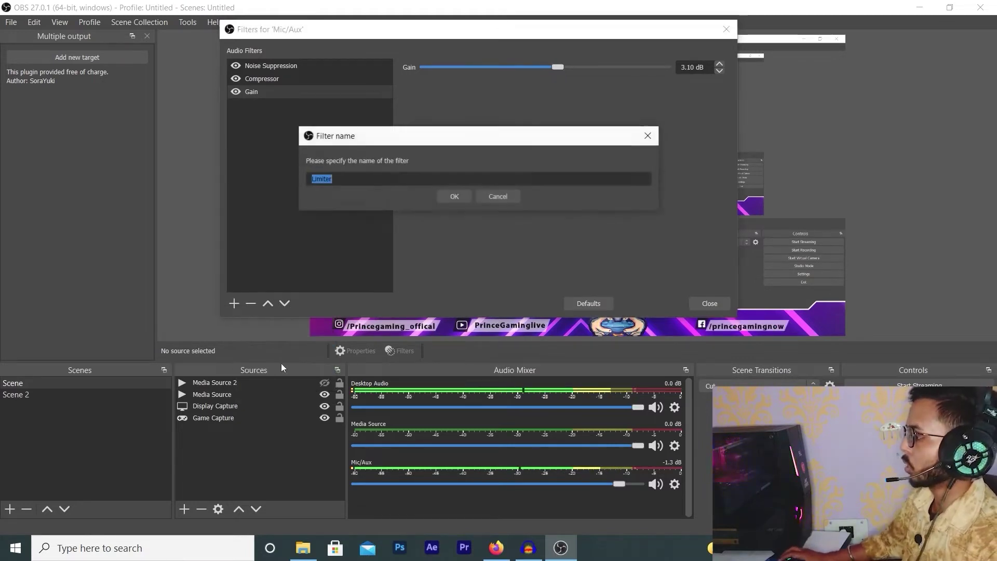
{"action": "left_click", "coordinate": [447, 195]}
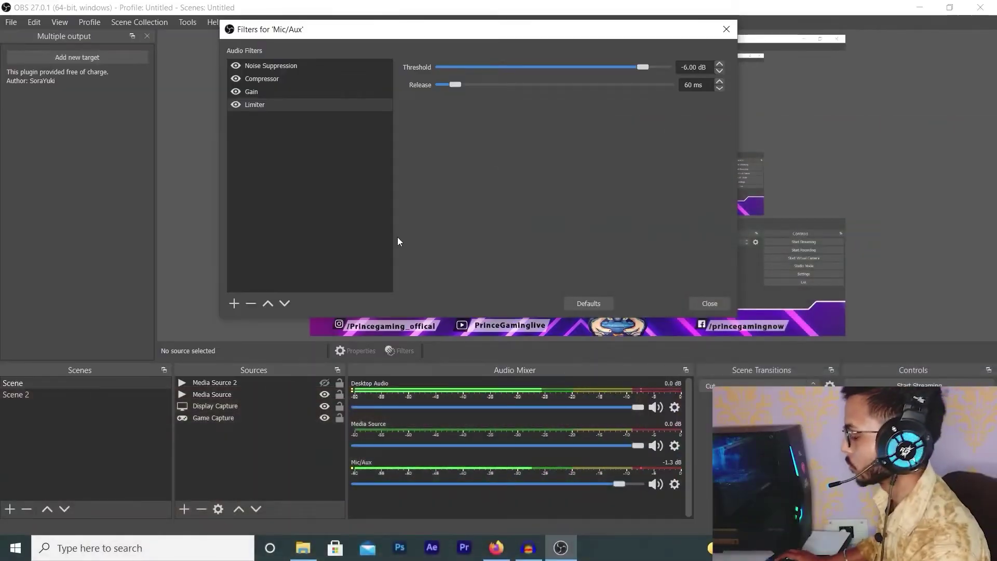
- Add a VST 2.x Plug-in filter named "reverb" to Mic/Aux
{"action": "left_click", "coordinate": [235, 304]}
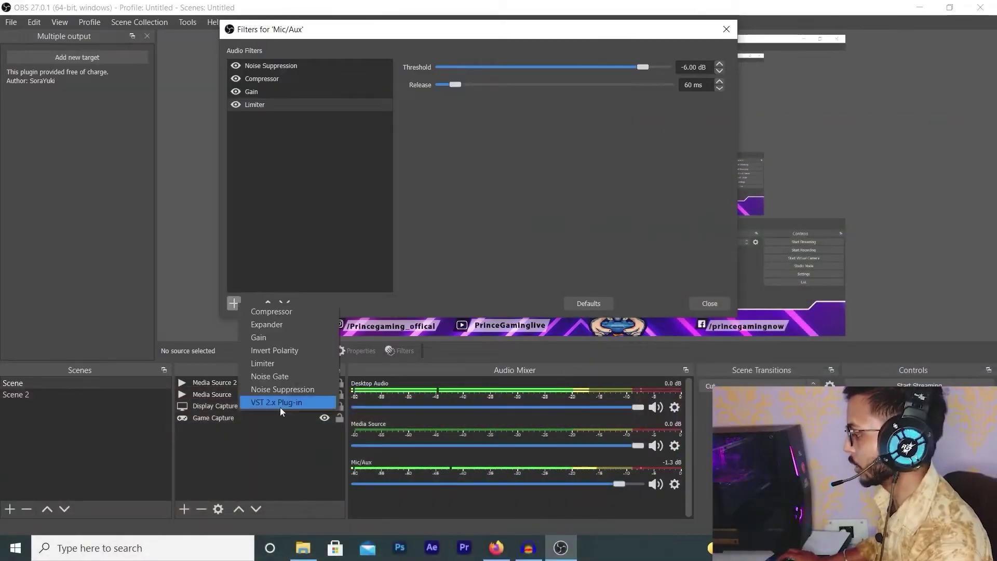
{"action": "left_click", "coordinate": [280, 402]}
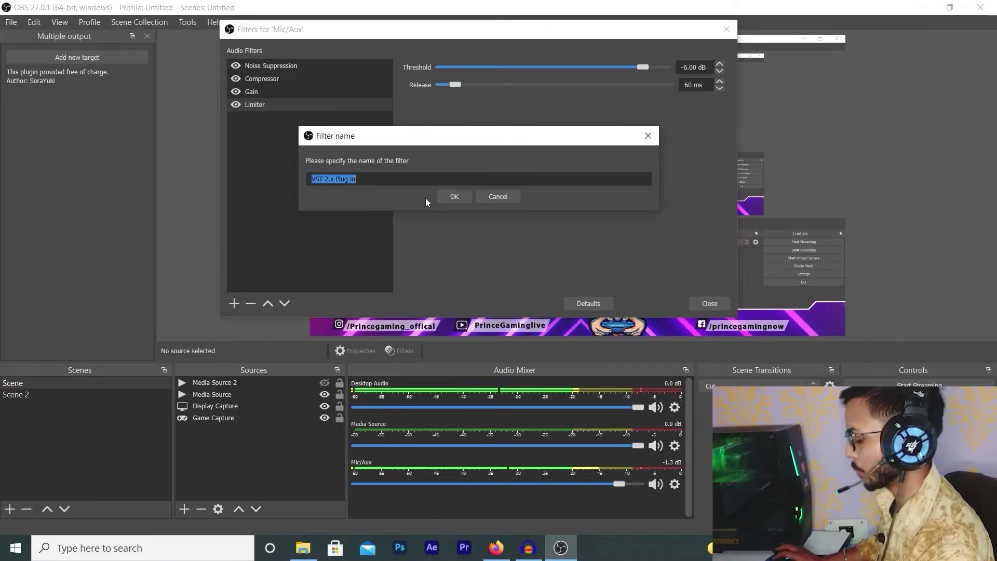
{"action": "type", "text": "rebe"}
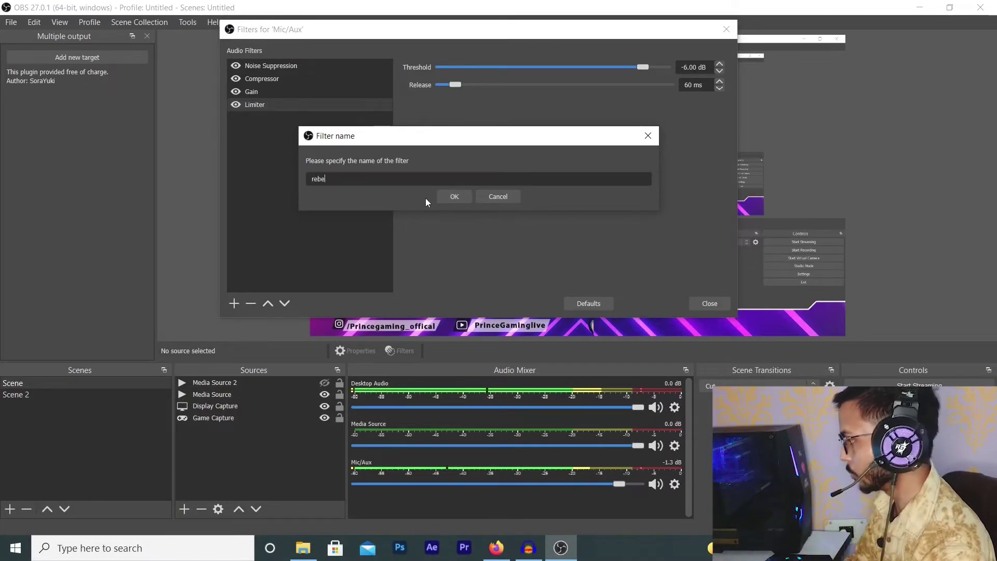
{"action": "key", "text": "BackSpace"}
{"action": "key", "text": "BackSpace"}
{"action": "type", "text": "verb"}
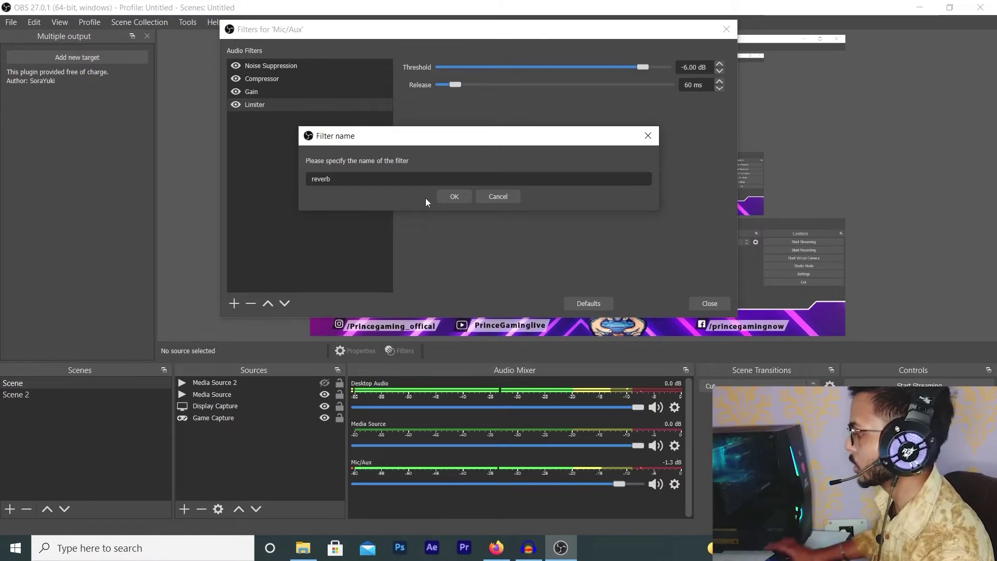
{"action": "left_click", "coordinate": [444, 201]}
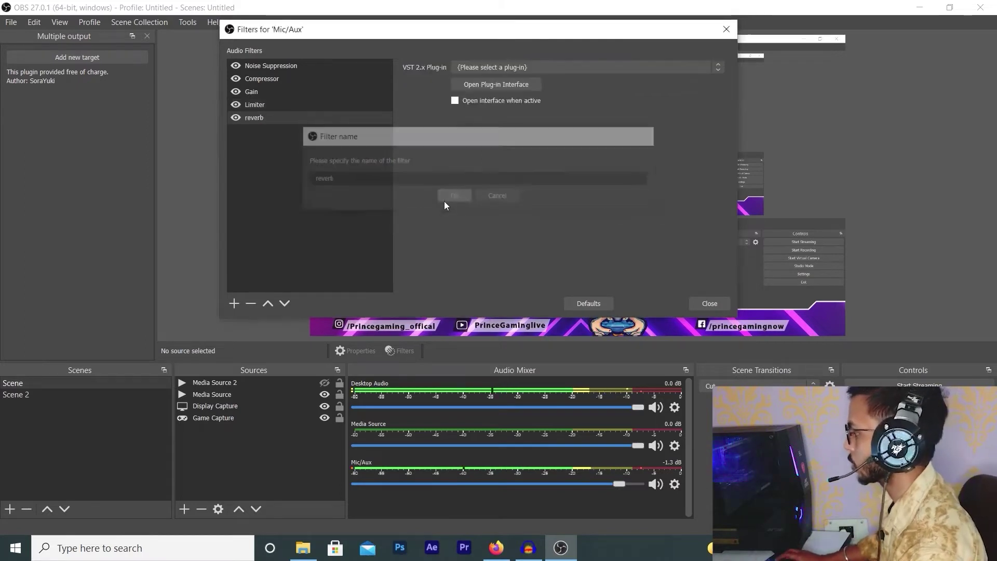
- Assign TAL-Reverb-4-64 to the reverb filter and open its plug-in interface, placed beside the filter settings
{"action": "left_click", "coordinate": [519, 67]}
{"action": "left_click", "coordinate": [506, 86]}
{"action": "left_click", "coordinate": [484, 85]}
{"action": "left_click_drag", "start_coordinate": [405, 108], "coordinate": [766, 113]}
- Switch the TAL-Reverb-4 effect on and adjust its Wet level
{"action": "left_click", "coordinate": [669, 143]}
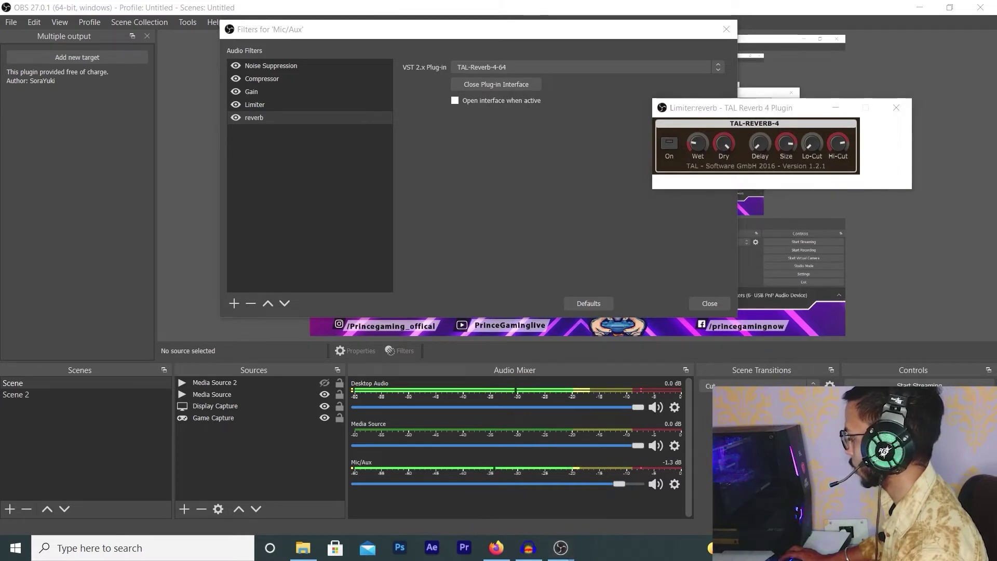
{"action": "left_click", "coordinate": [691, 174]}
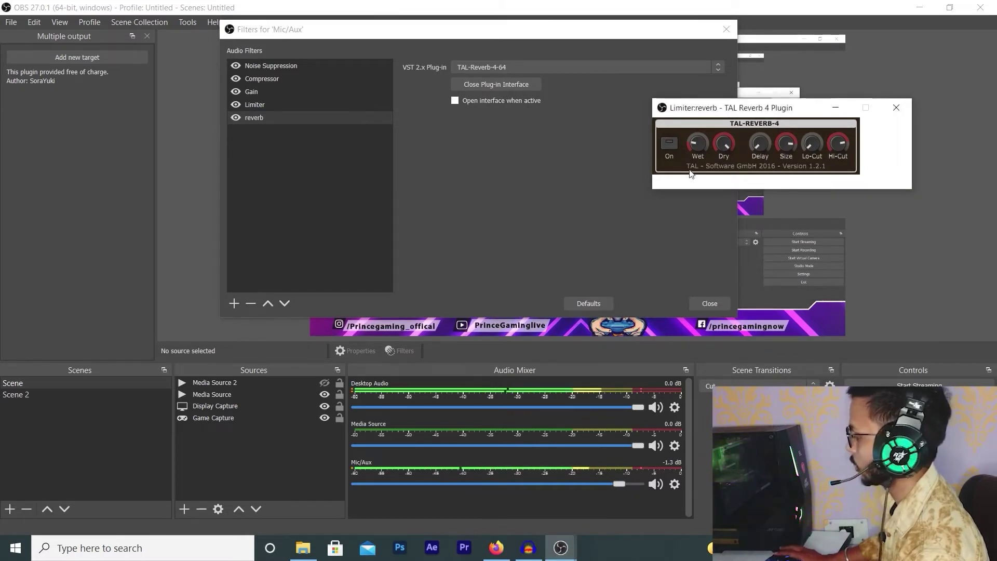
{"action": "left_click", "coordinate": [667, 144]}
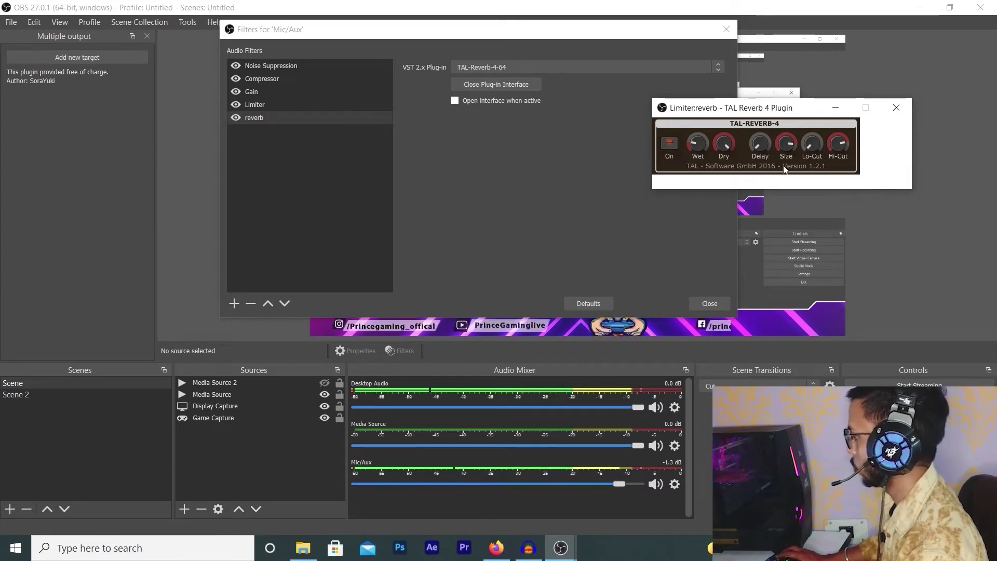
{"action": "left_click_drag", "start_coordinate": [693, 142], "coordinate": [725, 121]}
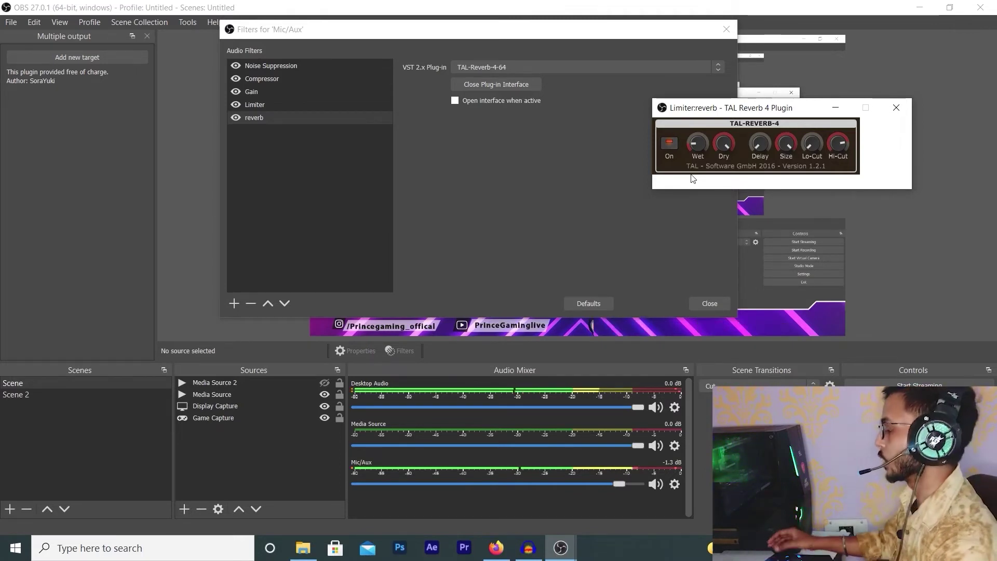
- Switch the TAL-Reverb-4 effect off and back on to compare the sound, and close its plug-in interface
{"action": "left_click", "coordinate": [669, 143]}
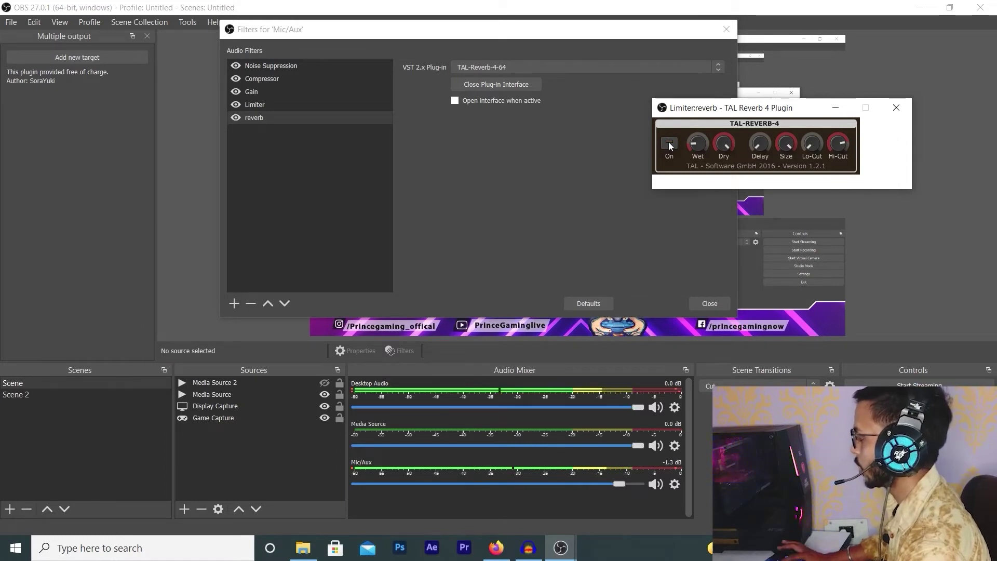
{"action": "left_click", "coordinate": [669, 144]}
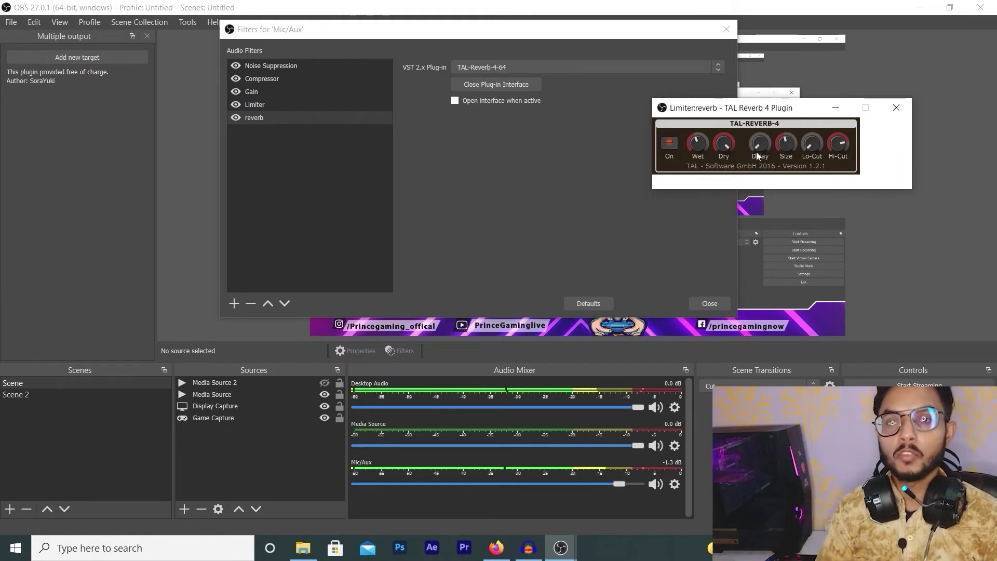
{"action": "key", "text": "alt+F4"}
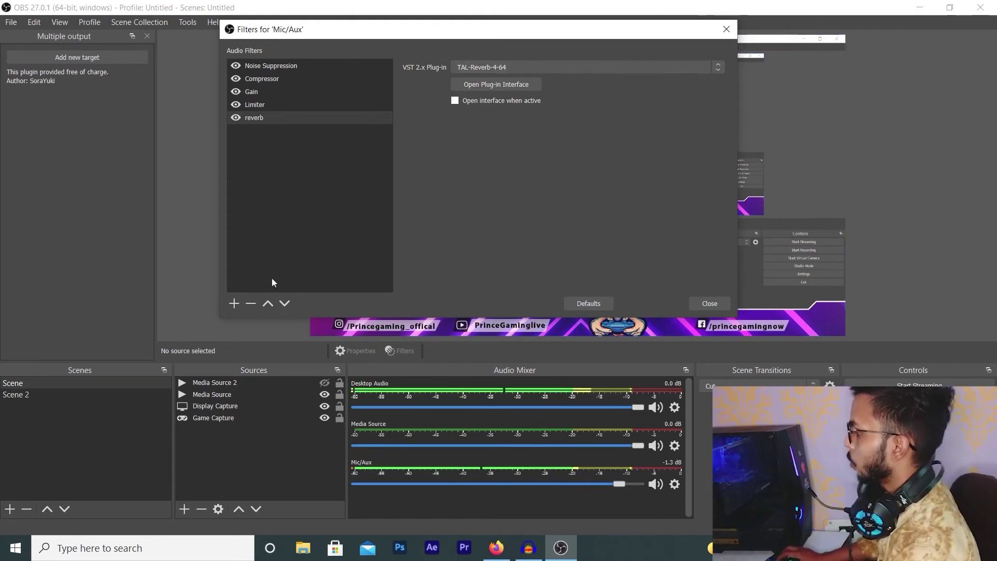
- Add another VST 2.x Plug-in filter to Mic/Aux with the default name
{"action": "left_click", "coordinate": [234, 304]}
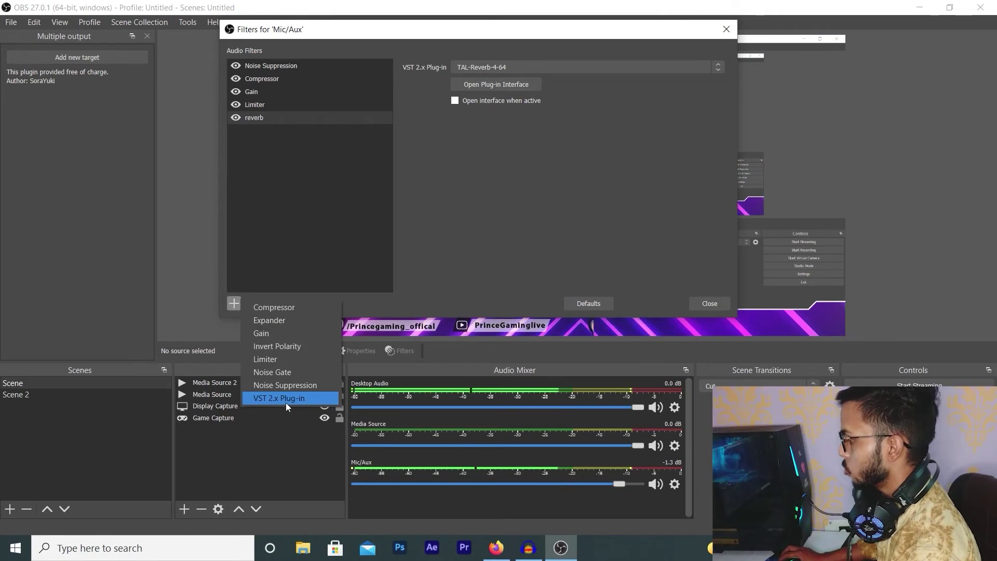
{"action": "left_click", "coordinate": [286, 403]}
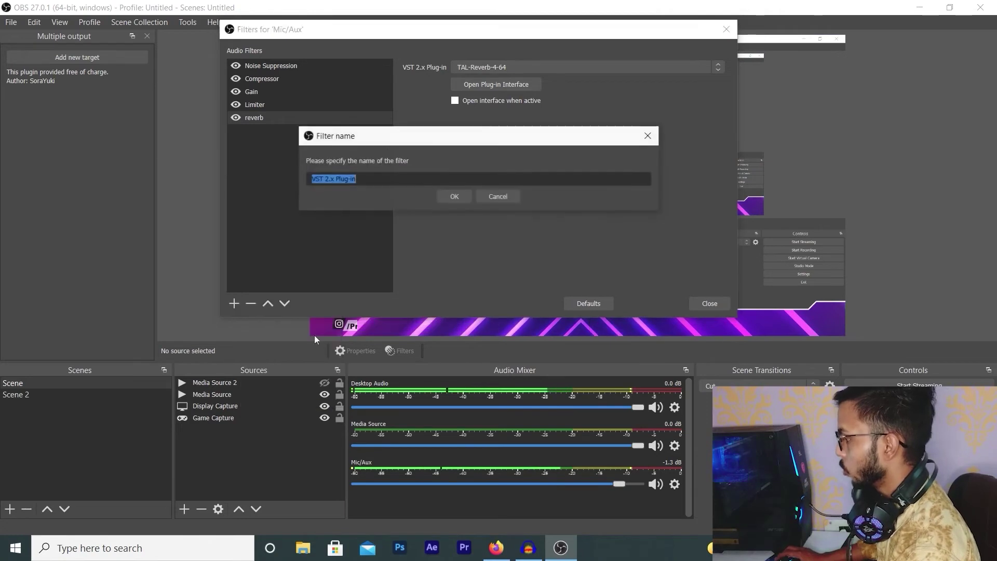
{"action": "left_click", "coordinate": [455, 198]}
- Assign DeEdger x64 to the new VST filter and enable opening the interface when active
{"action": "left_click", "coordinate": [497, 68]}
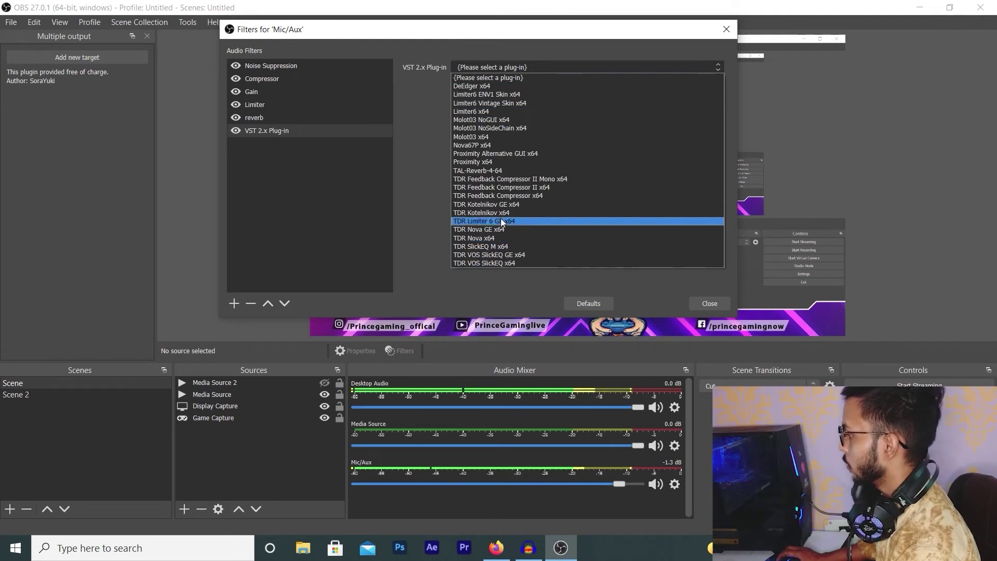
{"action": "left_click", "coordinate": [499, 86]}
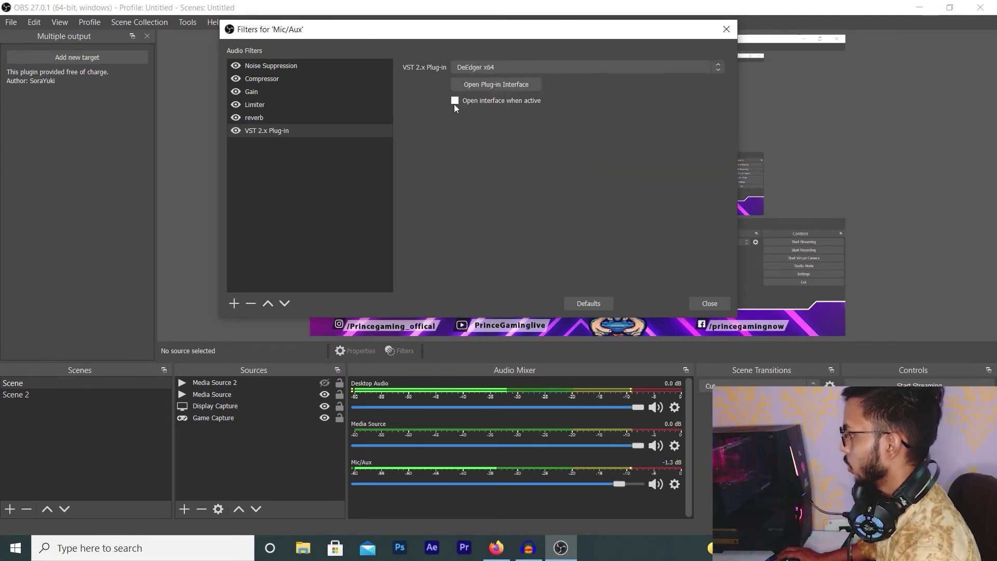
{"action": "left_click", "coordinate": [480, 85]}
{"action": "left_click_drag", "start_coordinate": [441, 106], "coordinate": [820, 55]}
{"action": "left_click", "coordinate": [496, 84]}
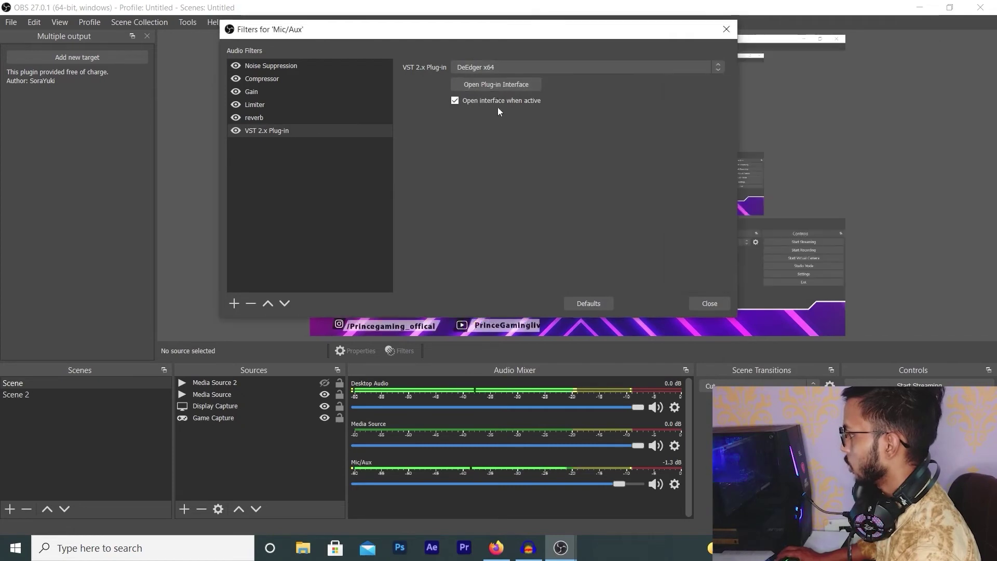
- Load Limiter6 ENV1 Skin x64 and Limiter6 x64 in the VST filter to view their interfaces
{"action": "left_click", "coordinate": [494, 67]}
{"action": "left_click", "coordinate": [489, 83]}
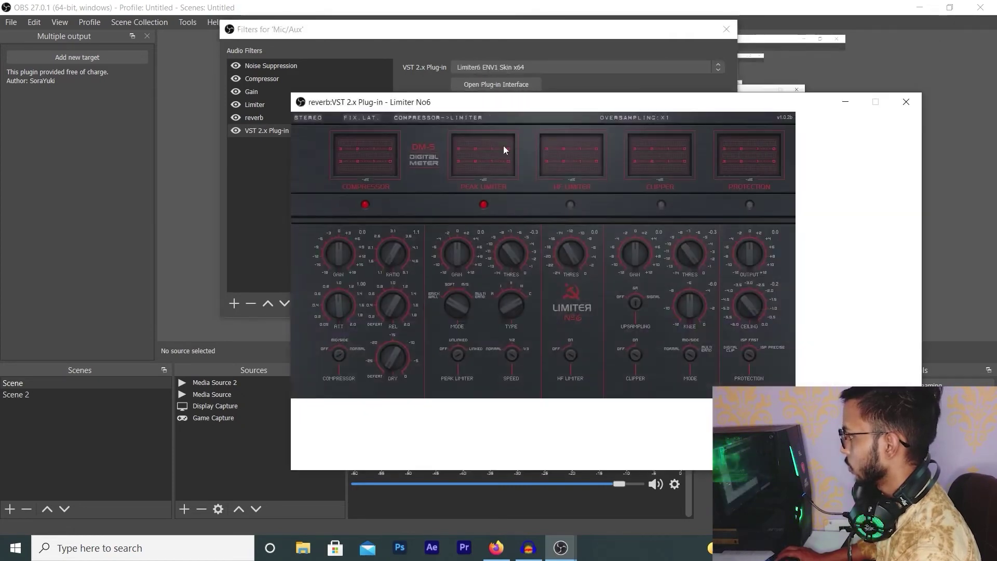
{"action": "left_click", "coordinate": [518, 64]}
{"action": "left_click", "coordinate": [496, 69]}
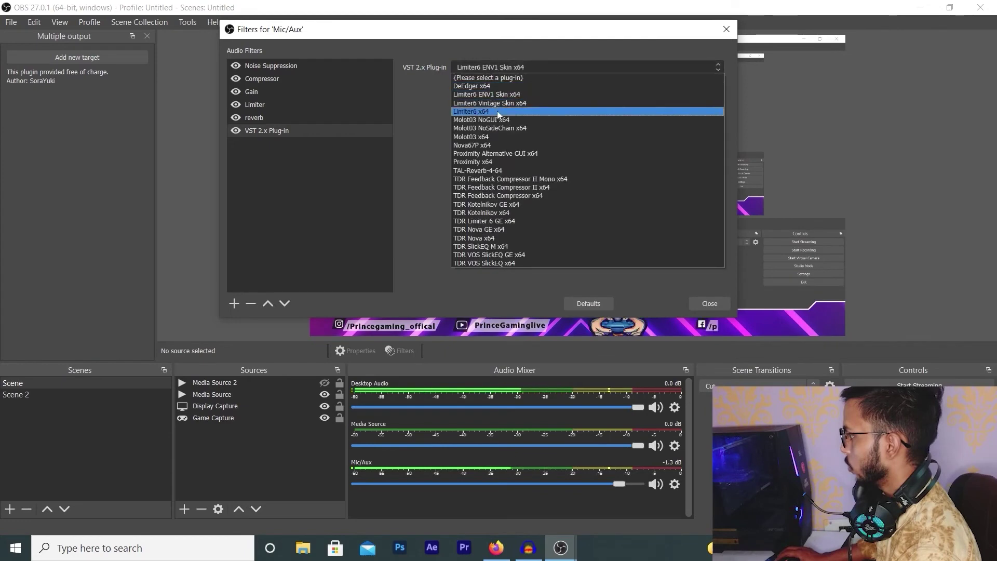
{"action": "left_click", "coordinate": [491, 111]}
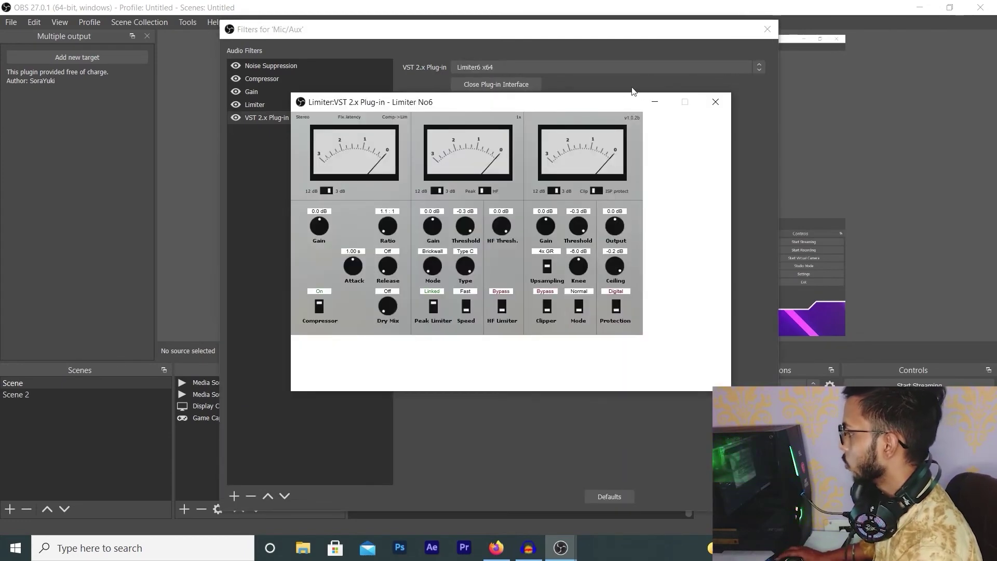
{"action": "left_click", "coordinate": [653, 101]}
- Load TDR VOS SlickEQ x64 in the VST filter and switch its preset to "W295B +3dB High"
{"action": "left_click", "coordinate": [496, 66]}
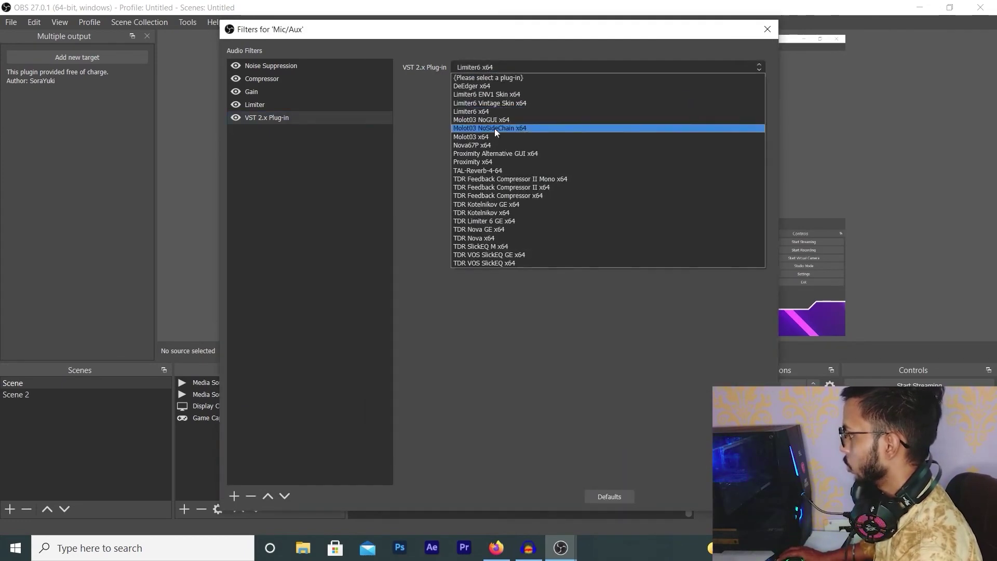
{"action": "left_click", "coordinate": [496, 120]}
{"action": "left_click", "coordinate": [492, 87]}
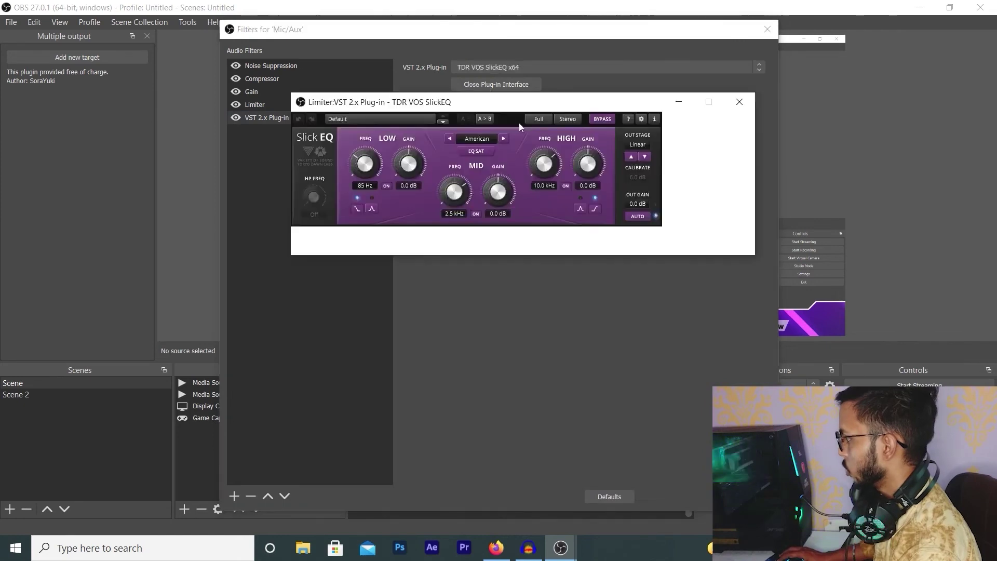
{"action": "left_click", "coordinate": [446, 122]}
{"action": "left_click", "coordinate": [445, 124]}
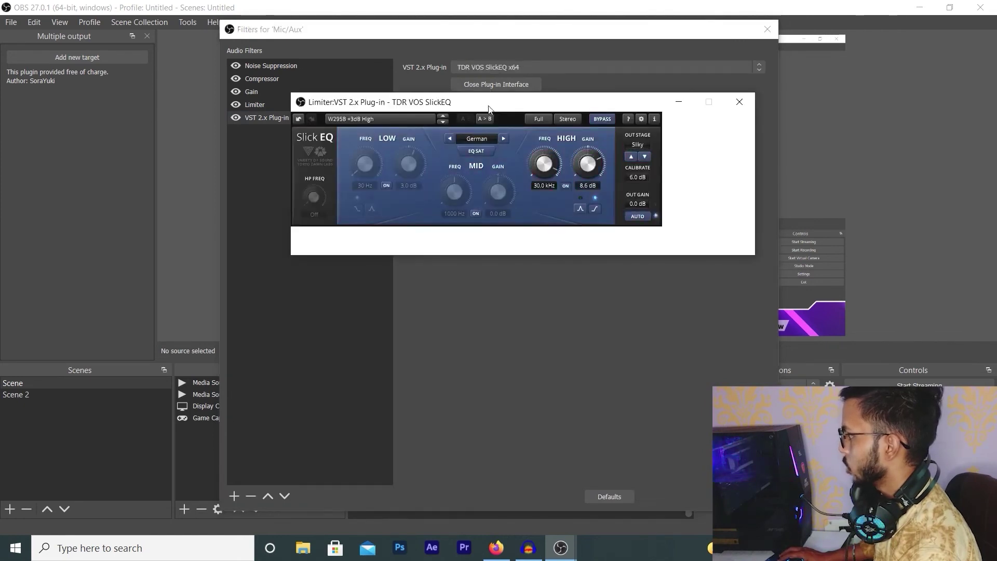
{"action": "left_click", "coordinate": [497, 84]}
- Load TDR VOS SlickEQ GE x64, TDR SlickEQ M x64 and TDR Nova GE x64 in turn to view their interfaces
{"action": "left_click", "coordinate": [498, 66]}
{"action": "left_click", "coordinate": [480, 254]}
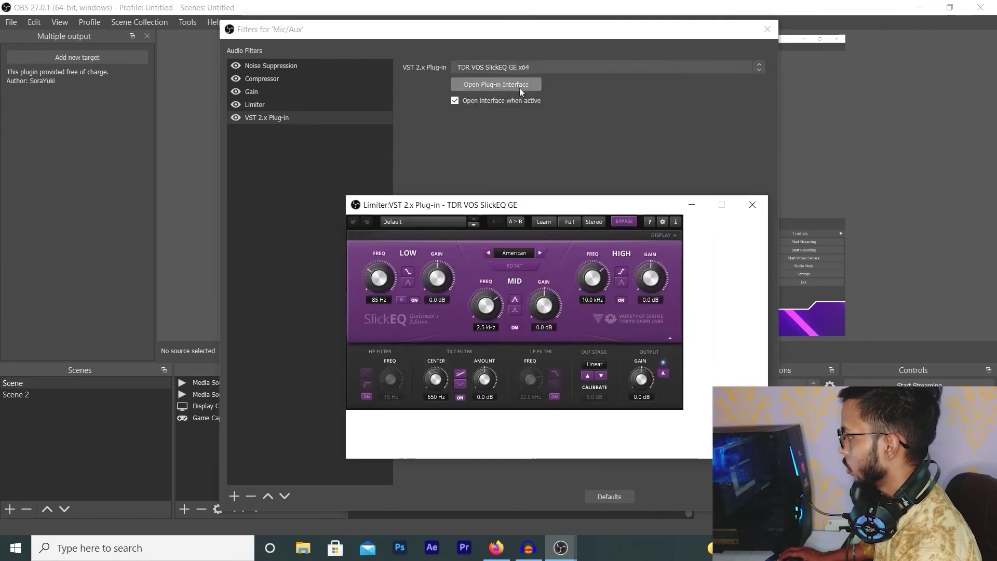
{"action": "left_click", "coordinate": [517, 67]}
{"action": "left_click", "coordinate": [501, 245]}
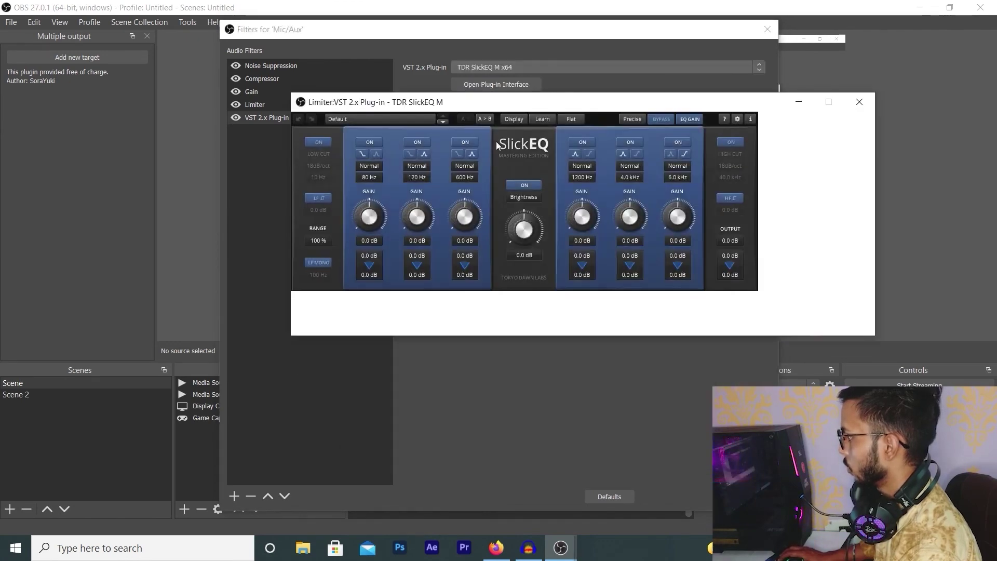
{"action": "left_click", "coordinate": [488, 67]}
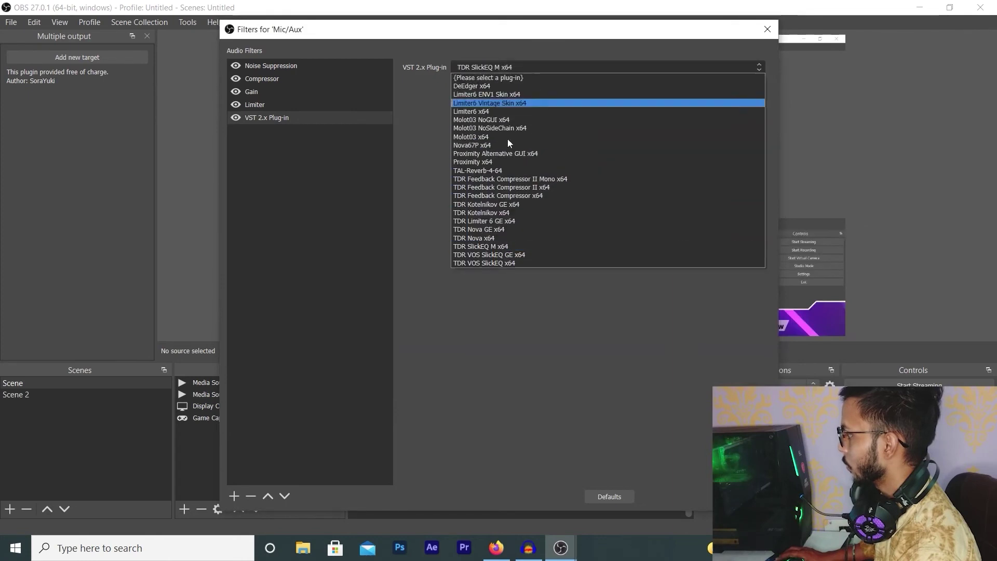
{"action": "left_click", "coordinate": [505, 236]}
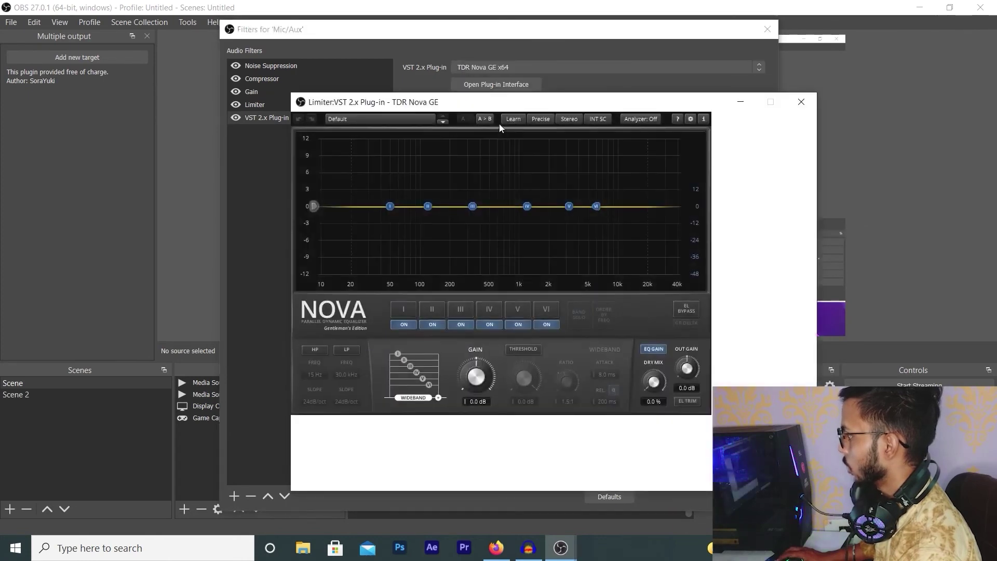
- Load TDR Limiter 6 GE x64 and TDR Feedback Compressor x64 in the VST filter to view their interfaces
{"action": "left_click", "coordinate": [507, 67]}
{"action": "left_click", "coordinate": [497, 220]}
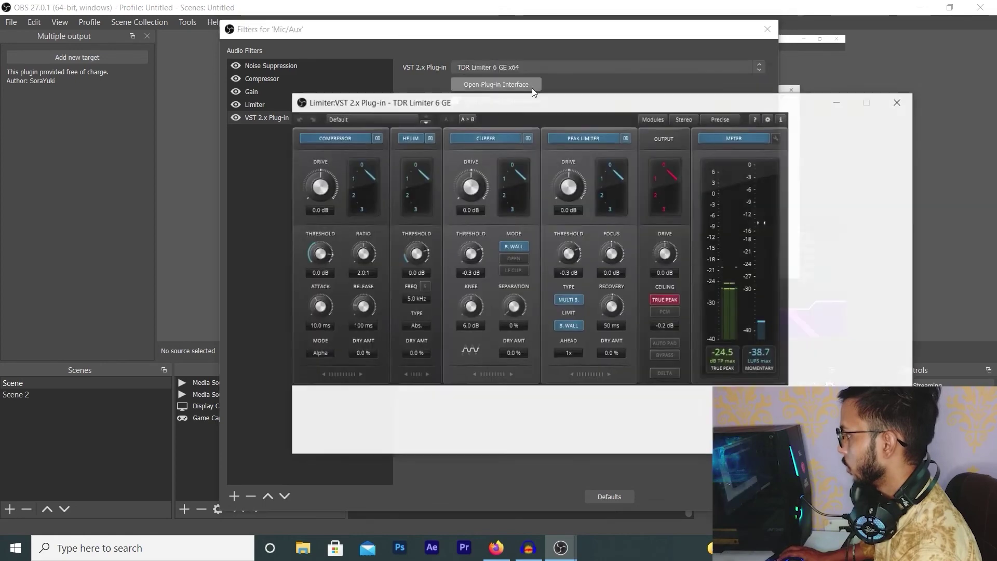
{"action": "left_click", "coordinate": [515, 68]}
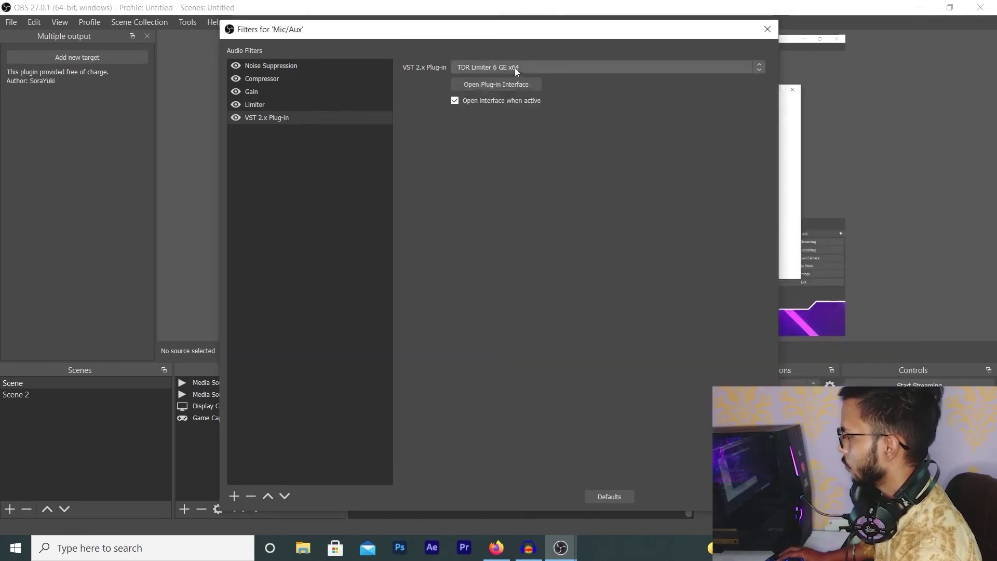
{"action": "left_click", "coordinate": [510, 196]}
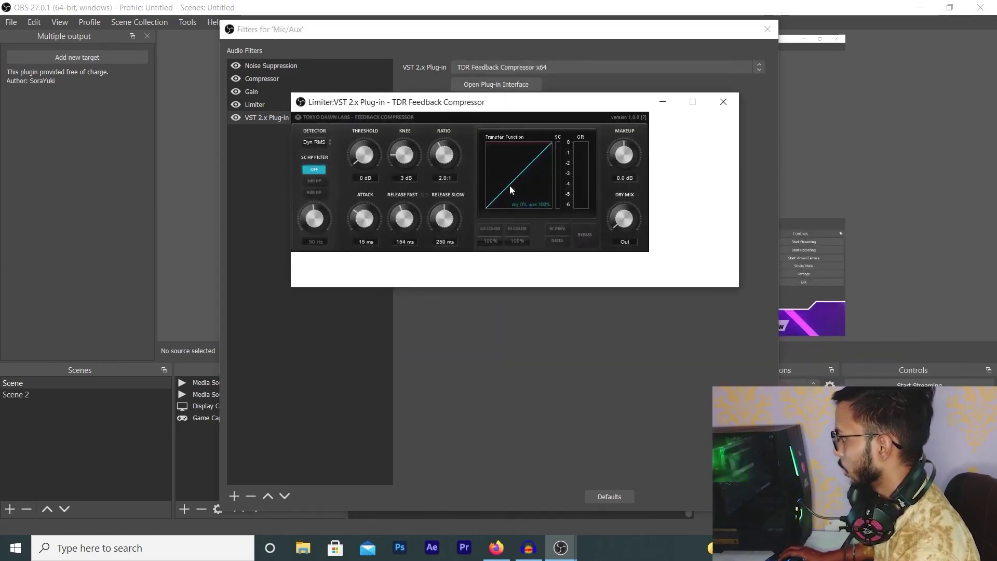
{"action": "left_click", "coordinate": [515, 69]}
{"action": "left_click", "coordinate": [526, 203]}
- Load TAL-Reverb-4-64 and Proximity x64 in the VST filter to view their interfaces
{"action": "left_click", "coordinate": [535, 67]}
{"action": "left_click", "coordinate": [522, 170]}
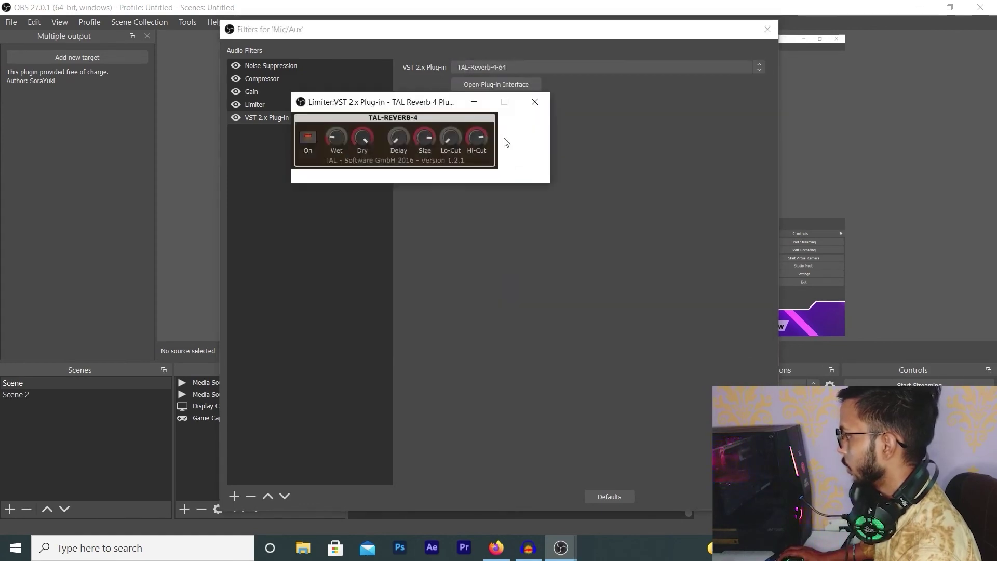
{"action": "left_click", "coordinate": [504, 84]}
{"action": "left_click", "coordinate": [511, 68]}
{"action": "left_click", "coordinate": [519, 161]}
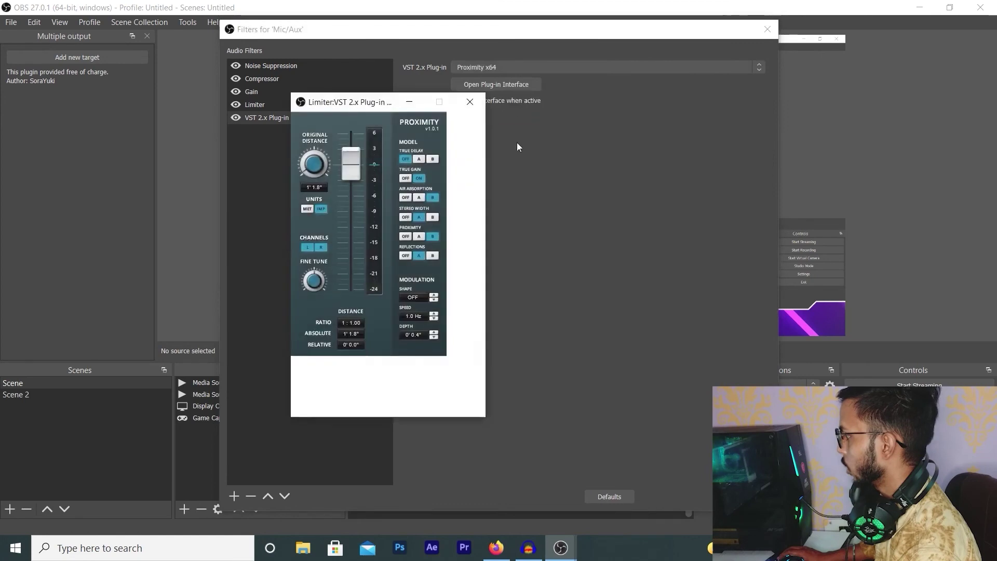